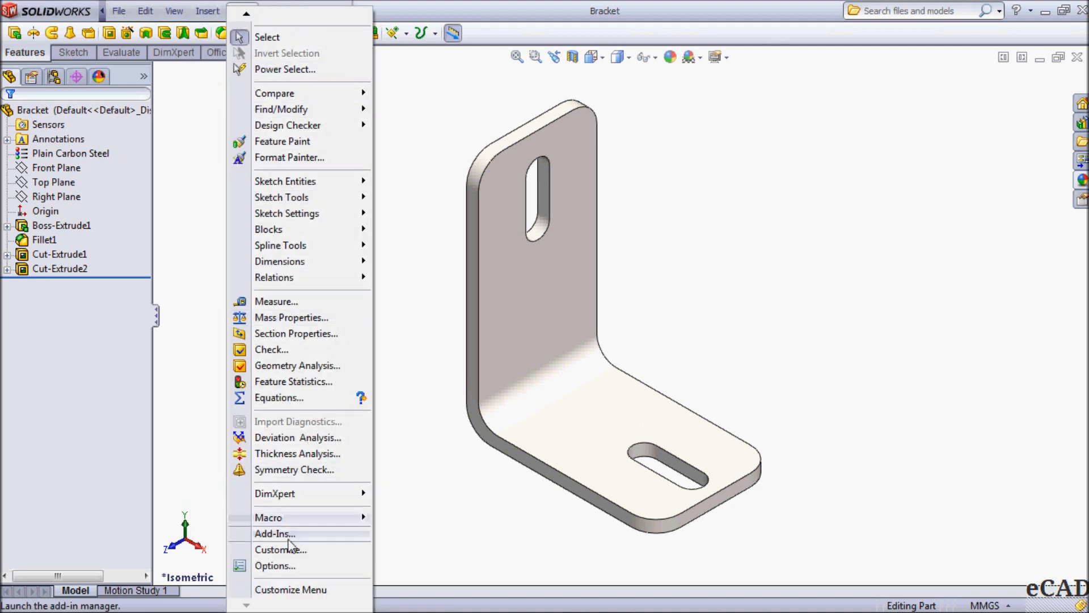
Step: Load the SolidWorks Simulation add-in
click(288, 536)
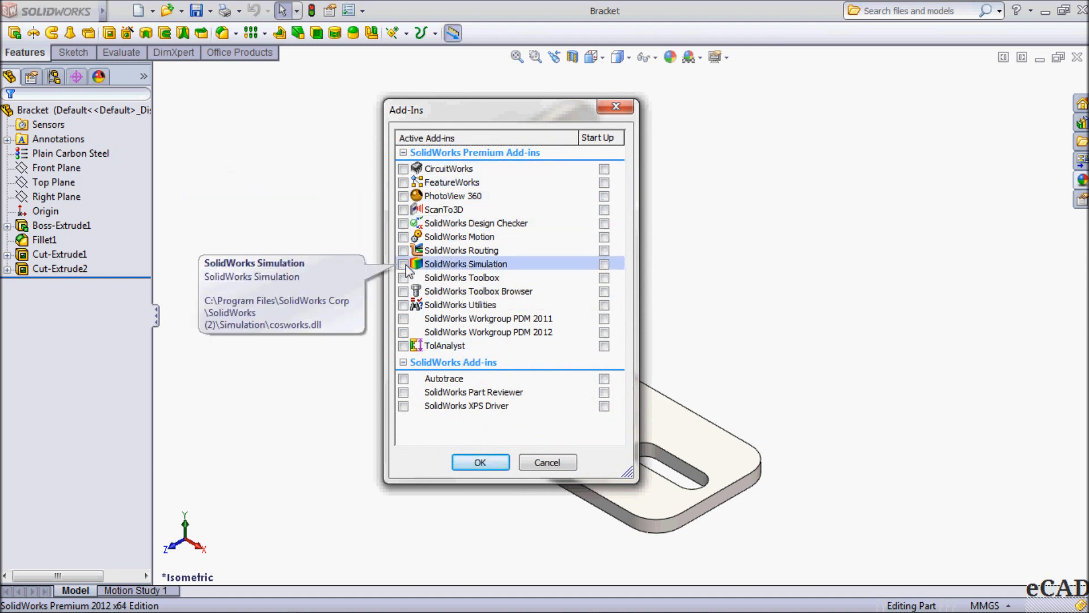
click(604, 265)
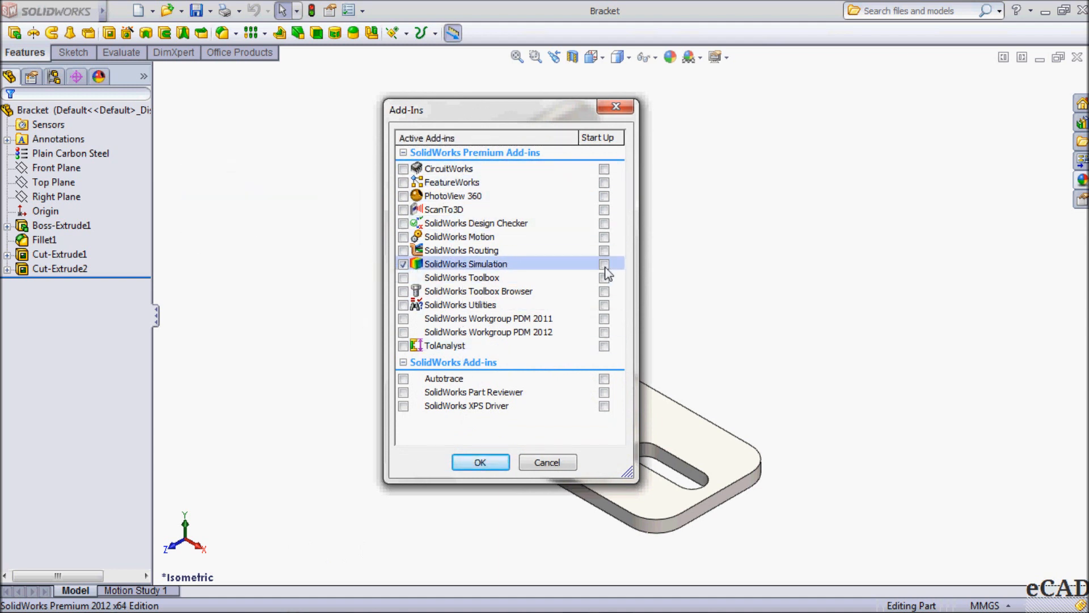
click(481, 462)
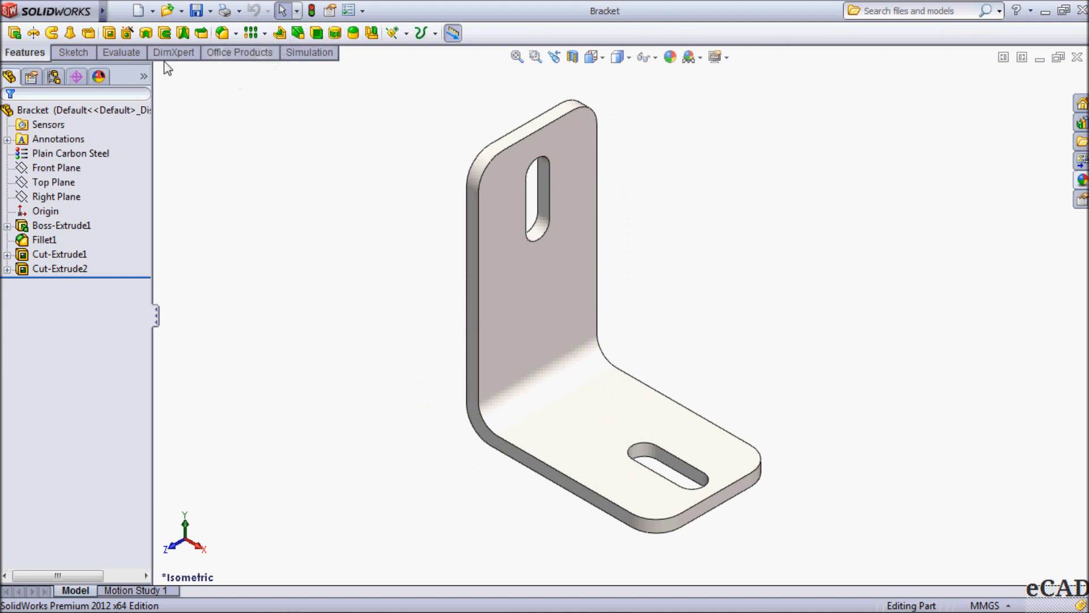
mouse_move(98, 12)
click(284, 11)
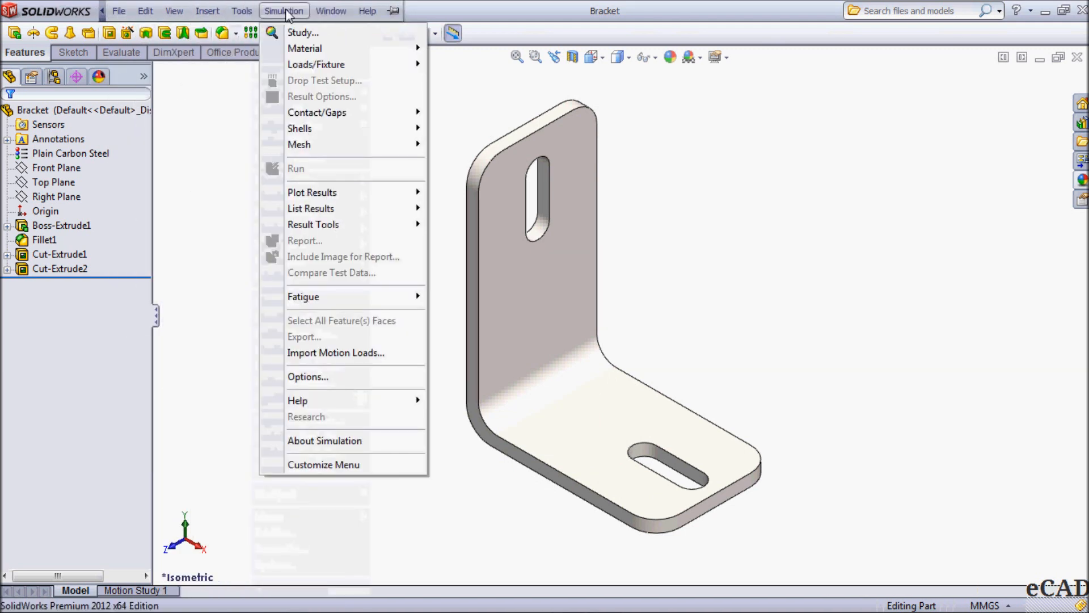
click(284, 9)
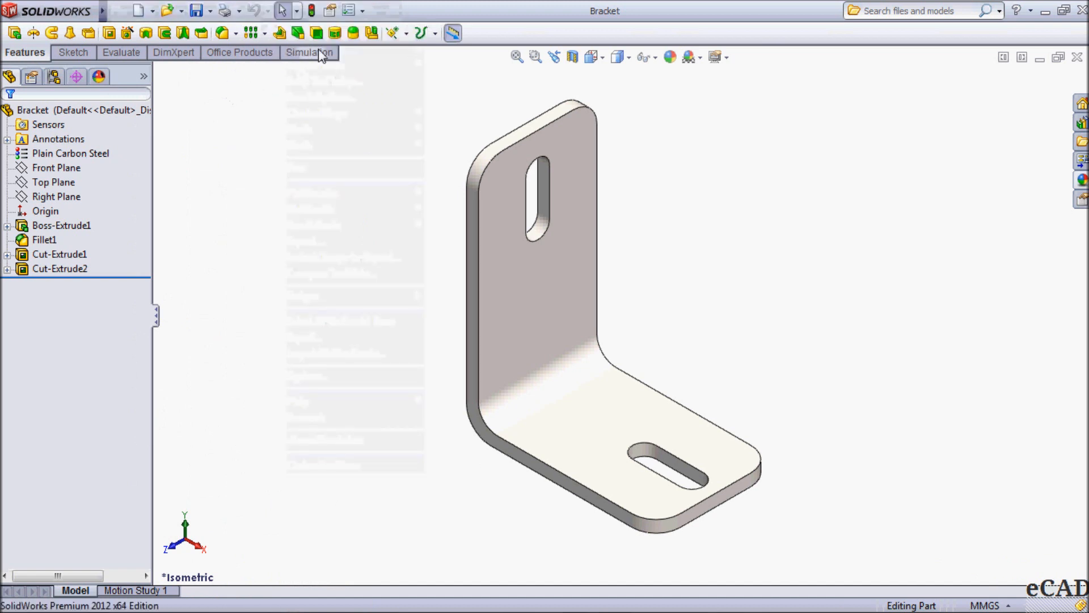
Step: Create a new static simulation study named "Design Load"
click(322, 54)
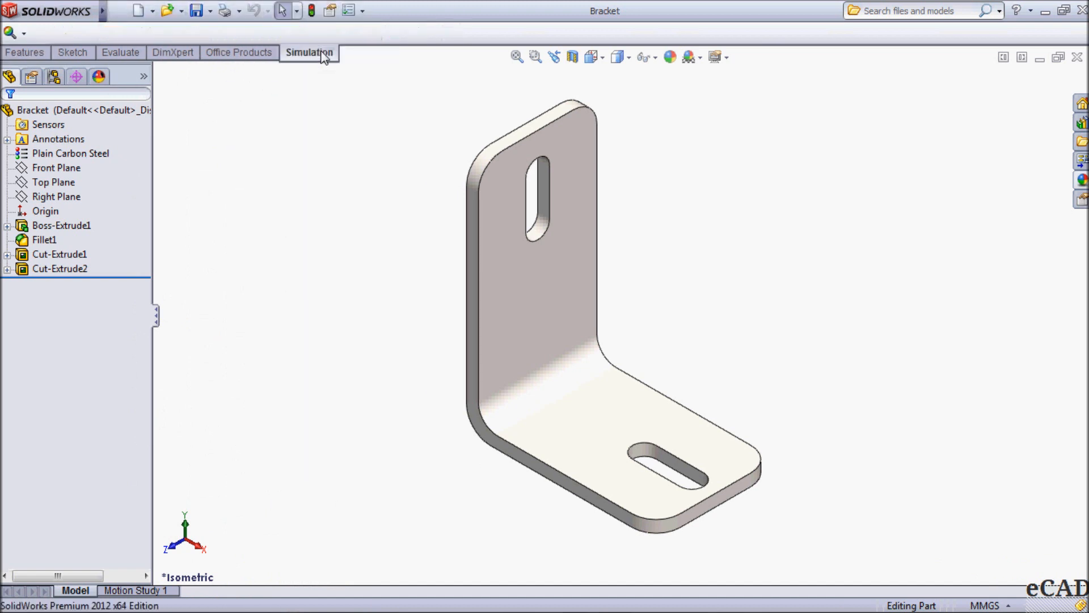
click(22, 33)
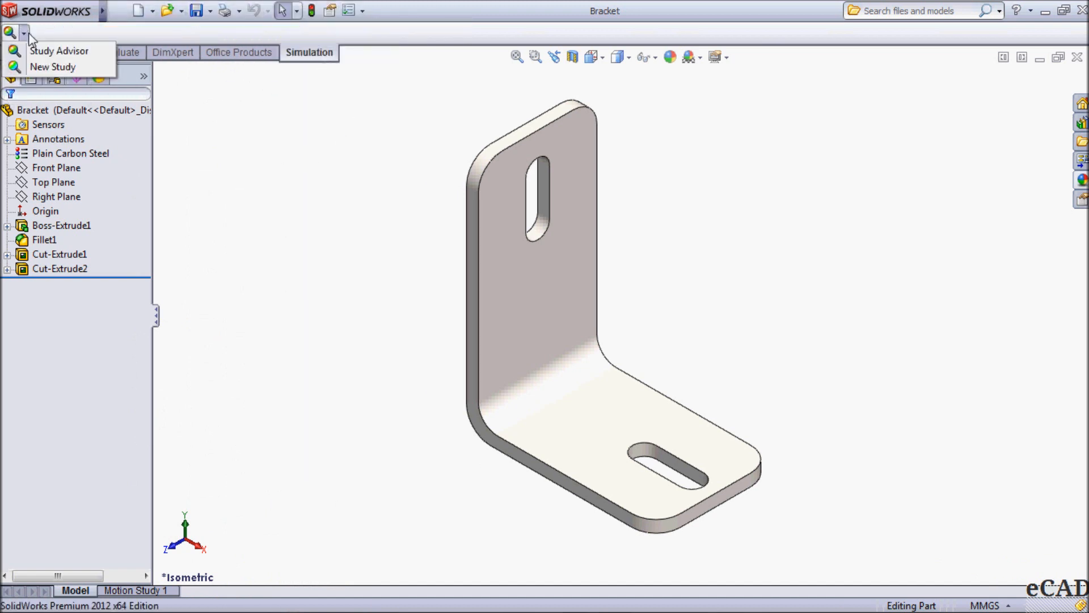
click(39, 67)
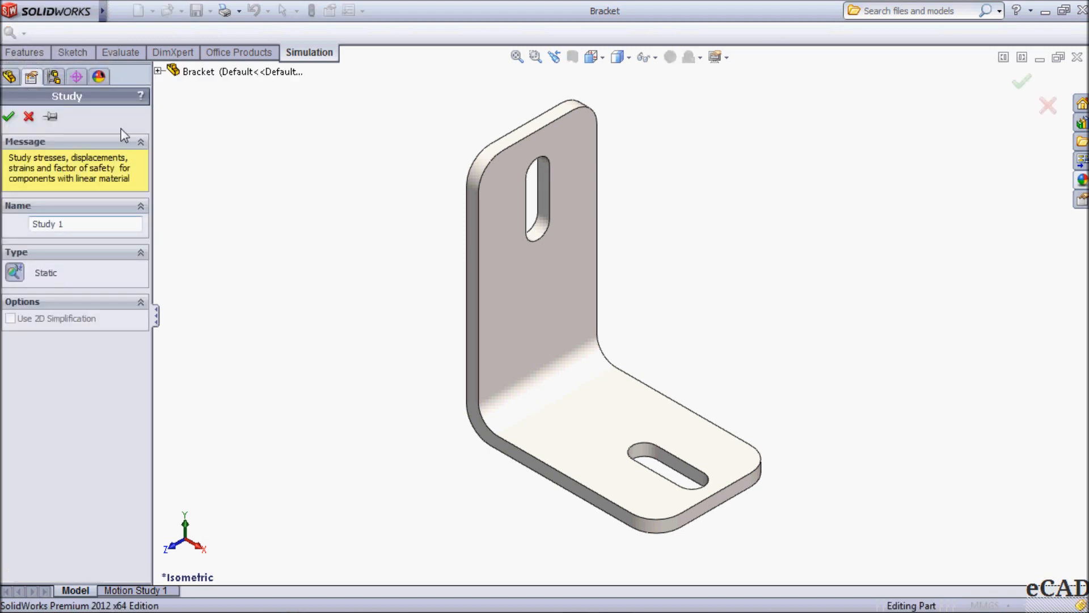
drag(69, 227, 6, 223)
text(Design Load)
click(8, 117)
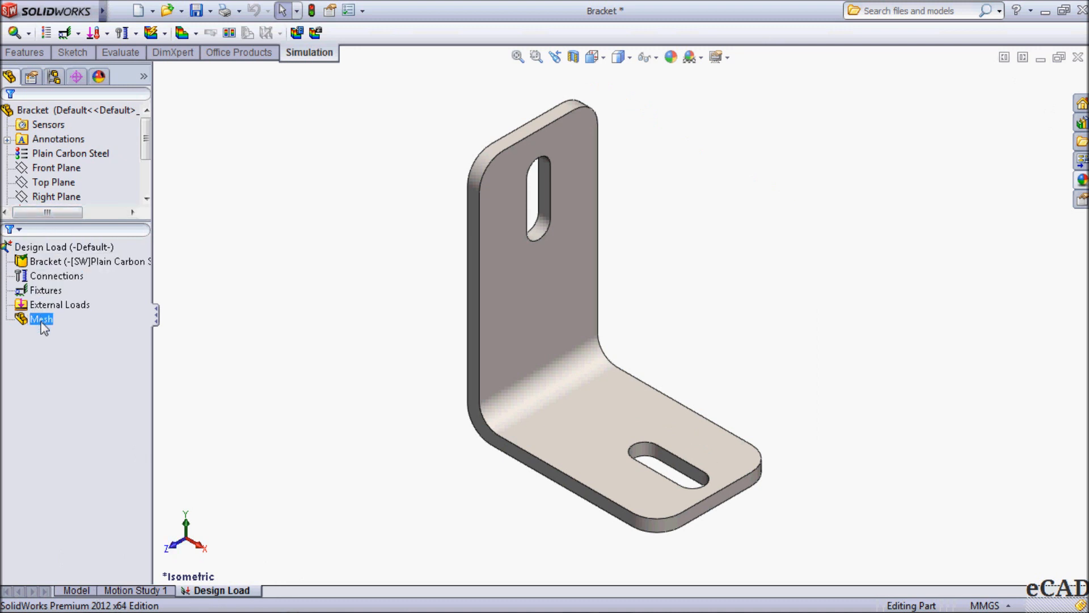
Step: Check the material assigned to the bracket in the study and the part, and look through the steels in the material library
click(62, 263)
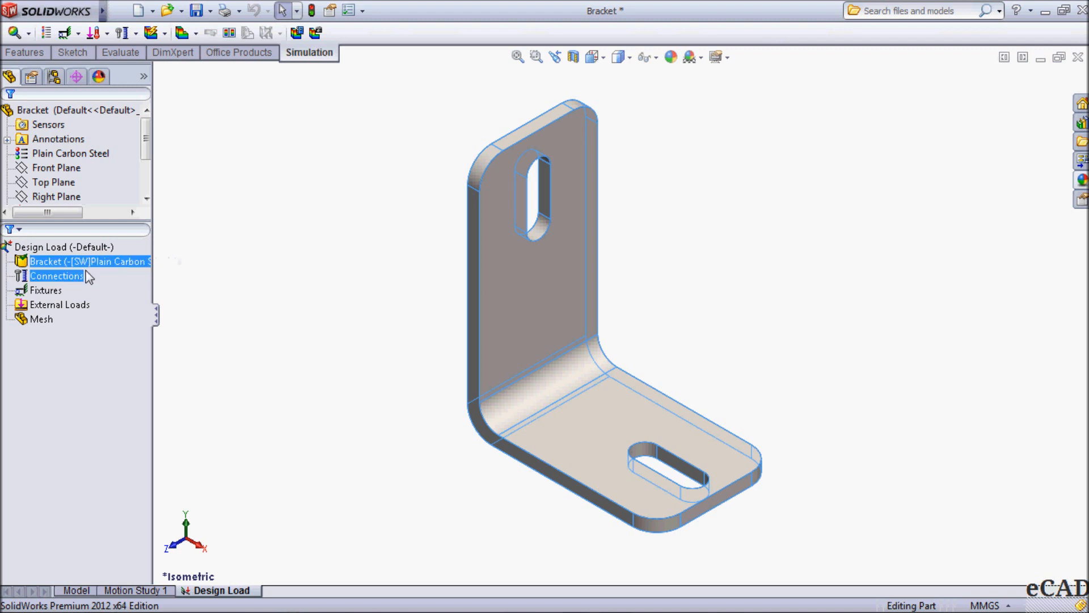
click(69, 154)
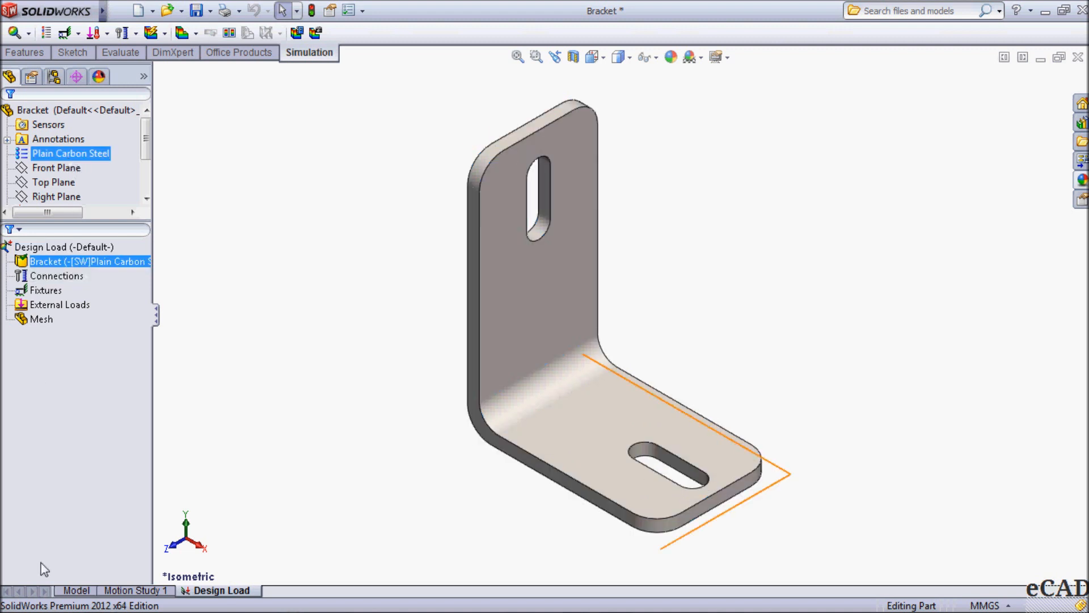
click(75, 590)
click(88, 157)
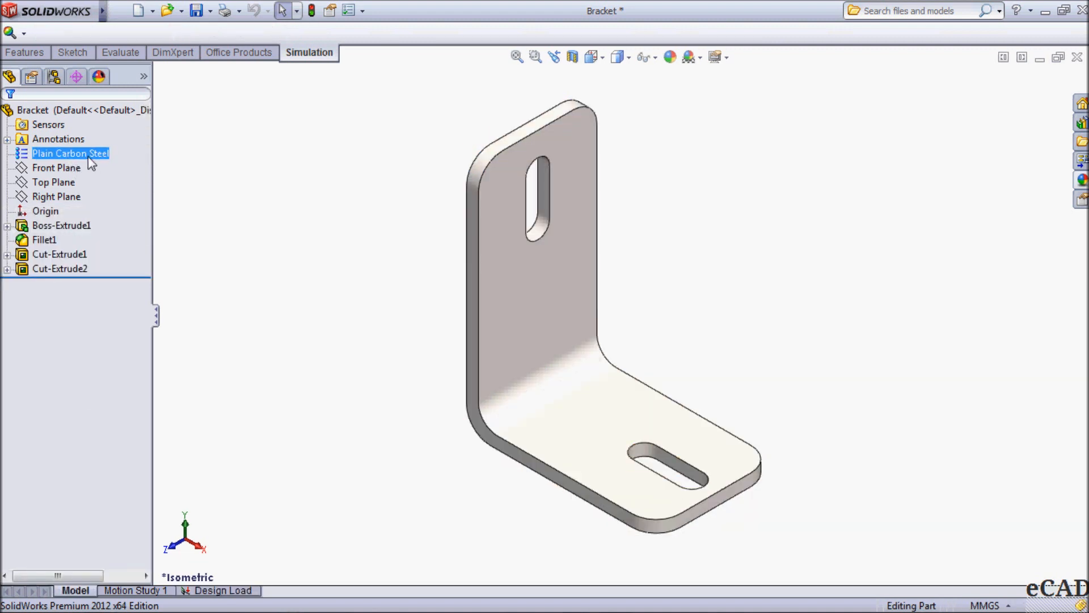
click(199, 590)
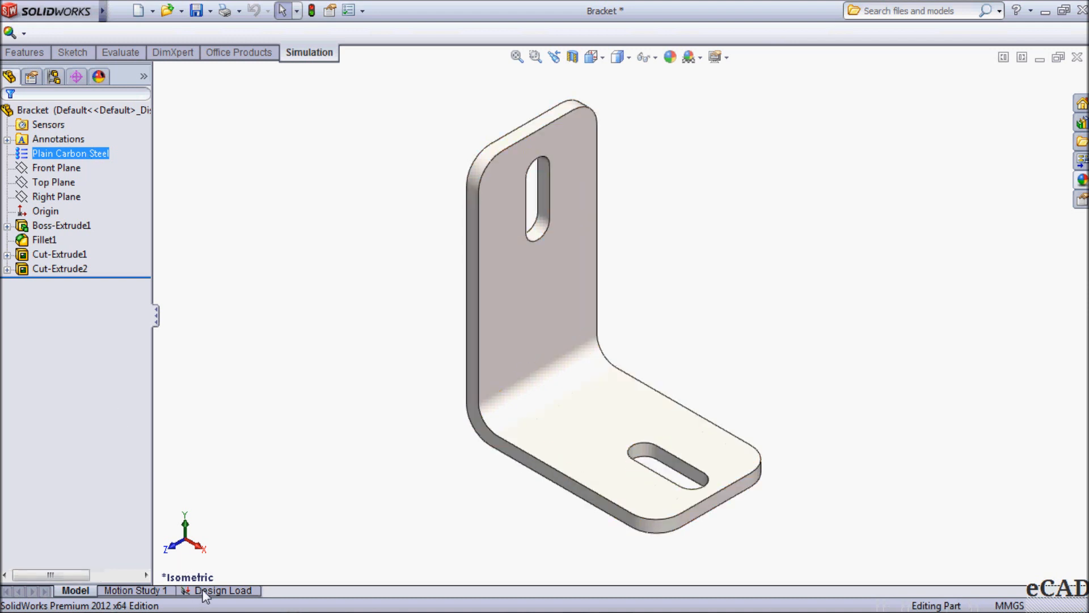
right_click(66, 261)
click(86, 270)
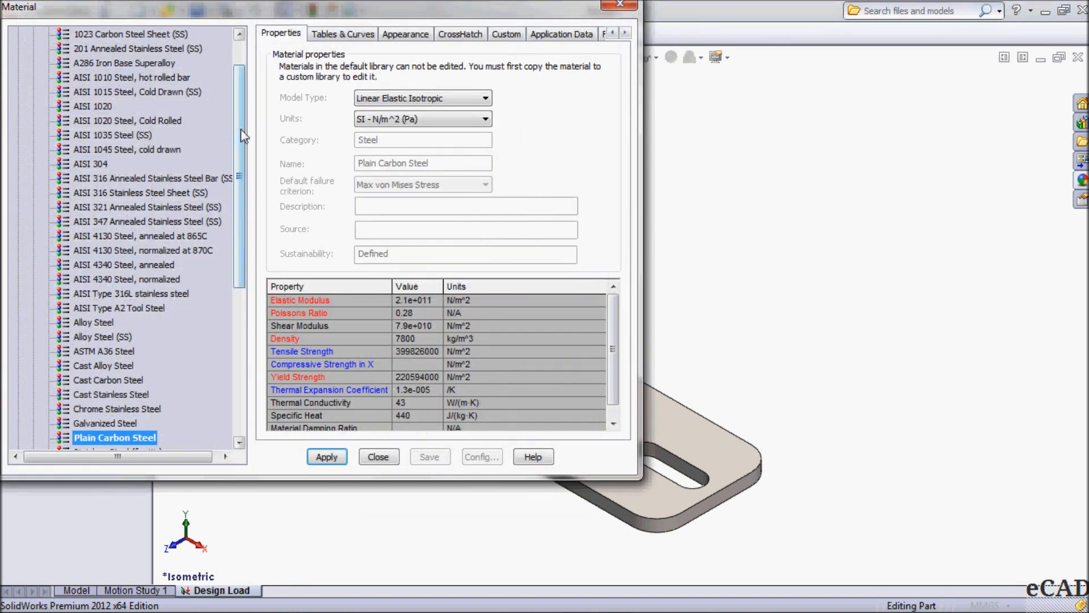
drag(237, 160, 271, 95)
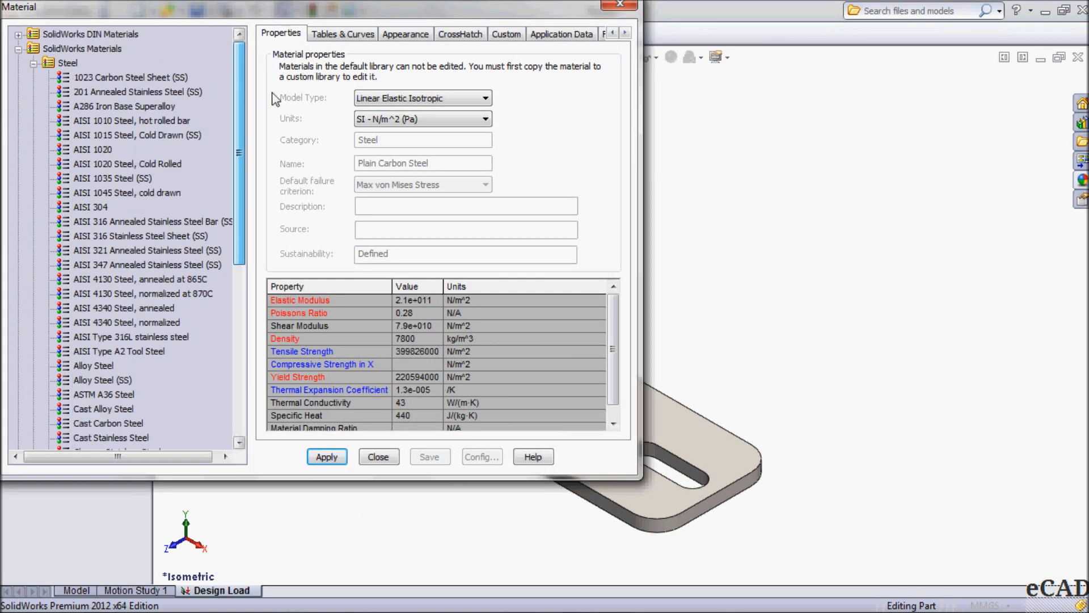
click(378, 456)
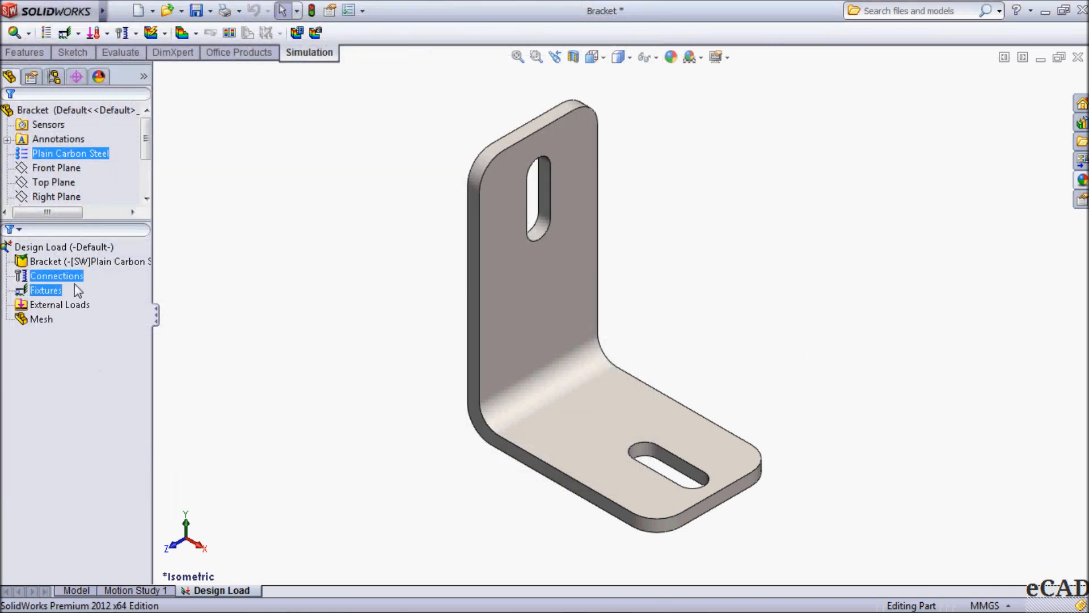
Step: Apply a Fixed Geometry fixture to the outer back face of the bracket's vertical leg
right_click(45, 290)
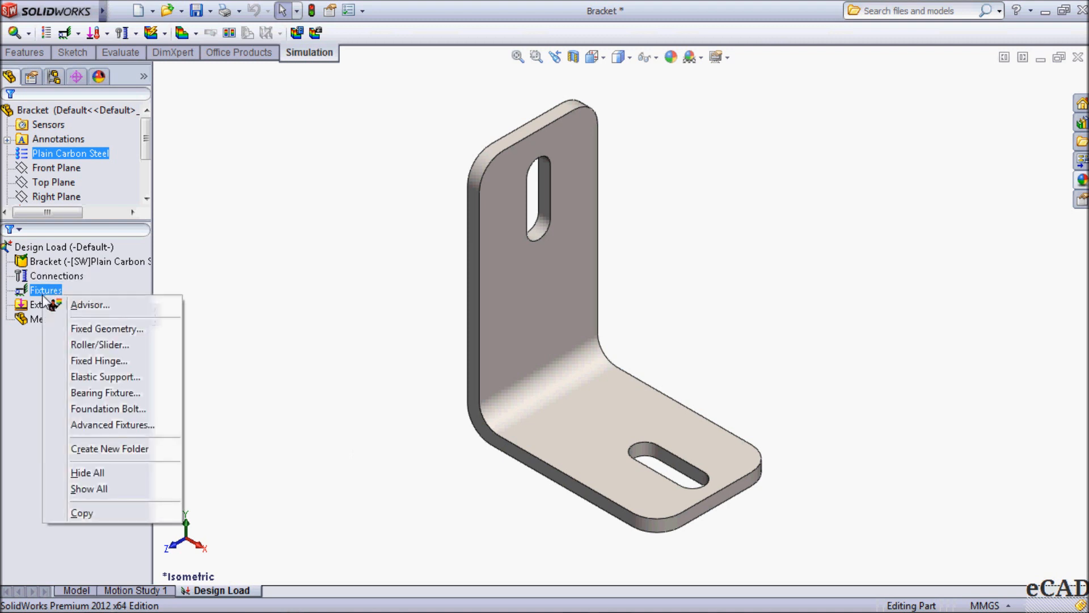
click(102, 328)
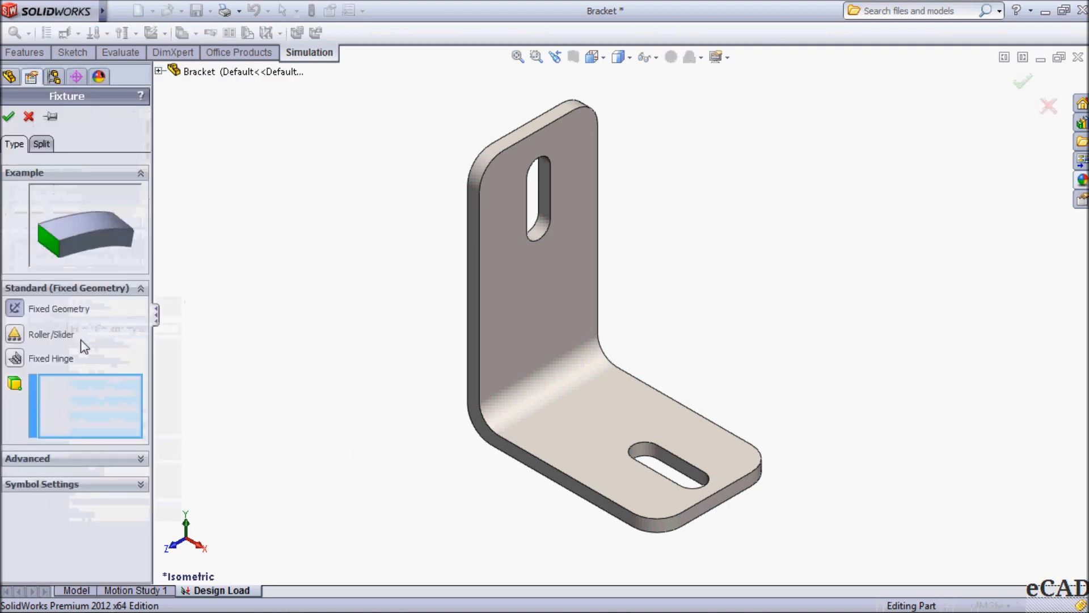
middle_drag(309, 355, 425, 306)
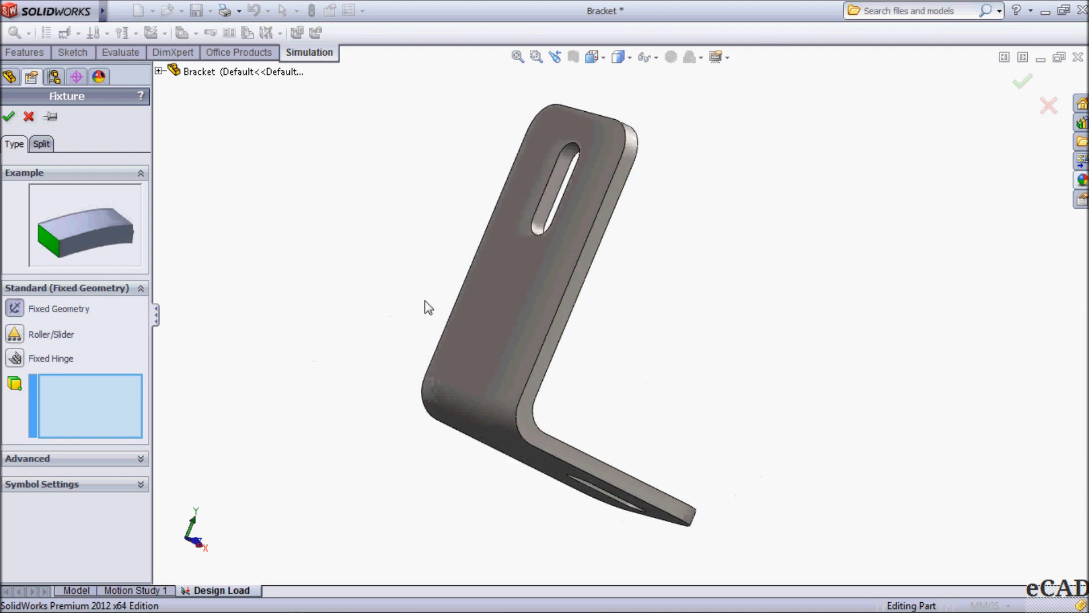
click(517, 294)
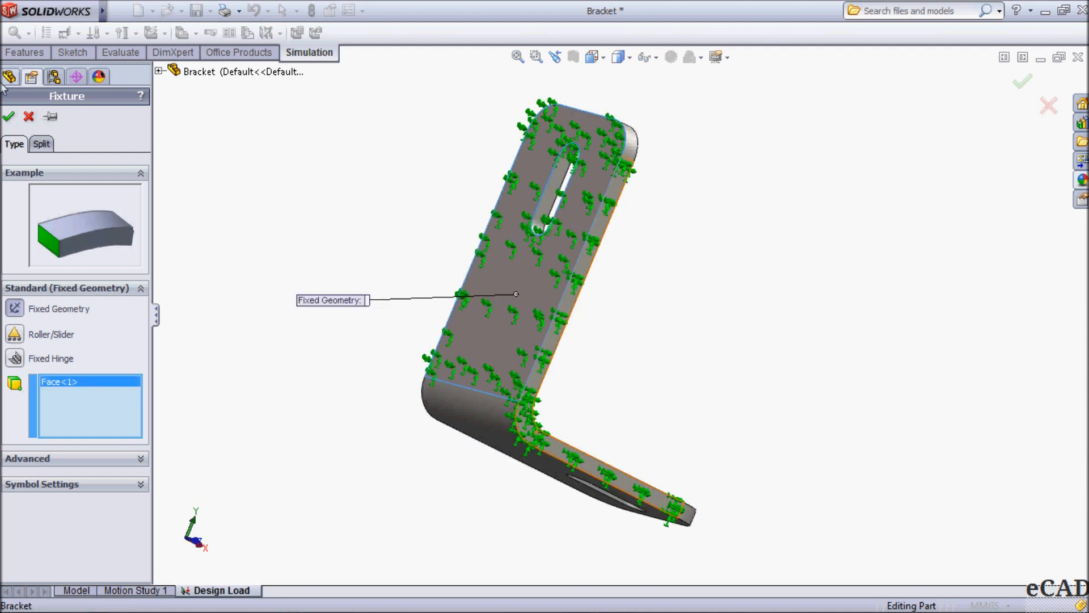
click(10, 117)
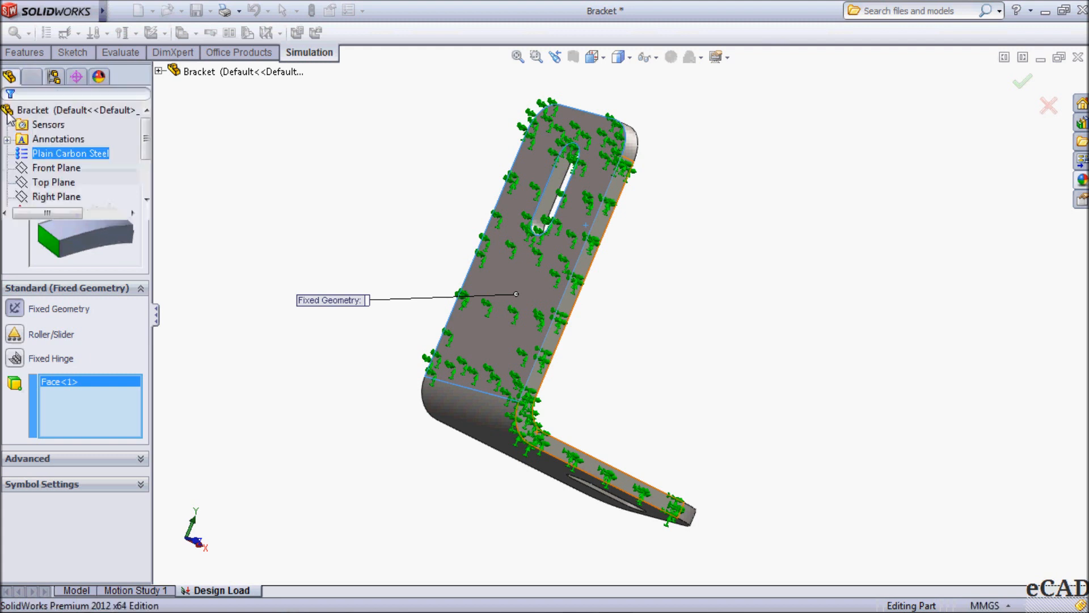
Step: Apply a normal force of 300 N to the upper face of the bracket's horizontal leg
middle_drag(405, 236, 278, 266)
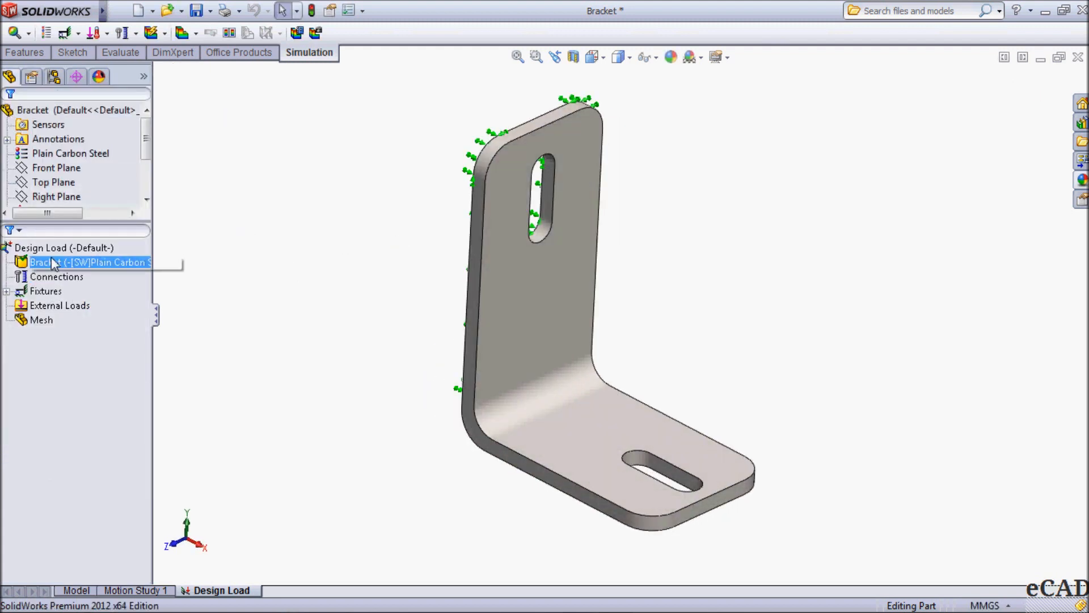
right_click(52, 311)
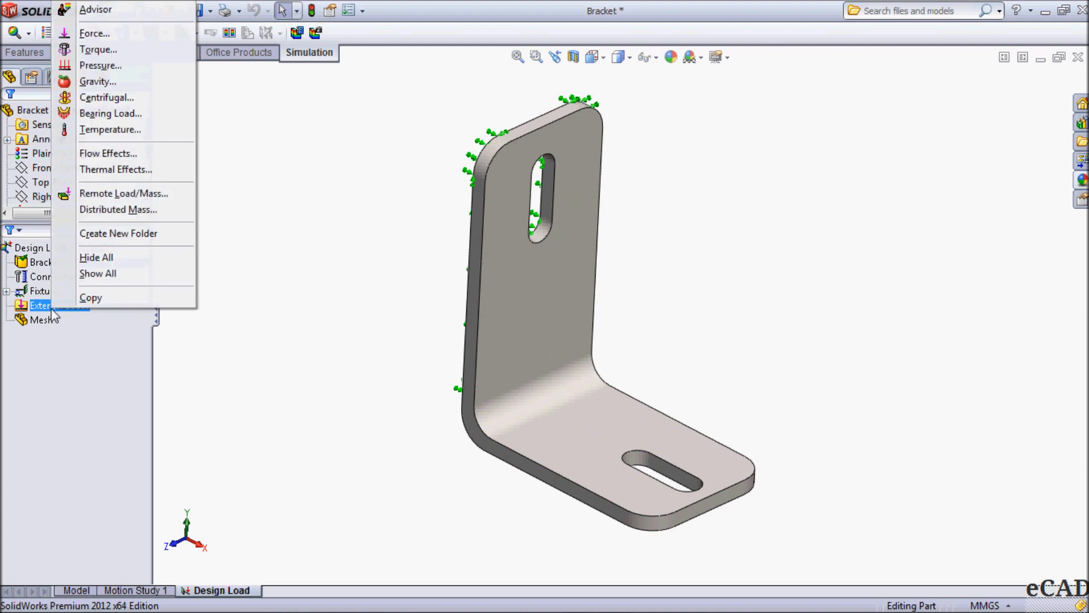
click(110, 33)
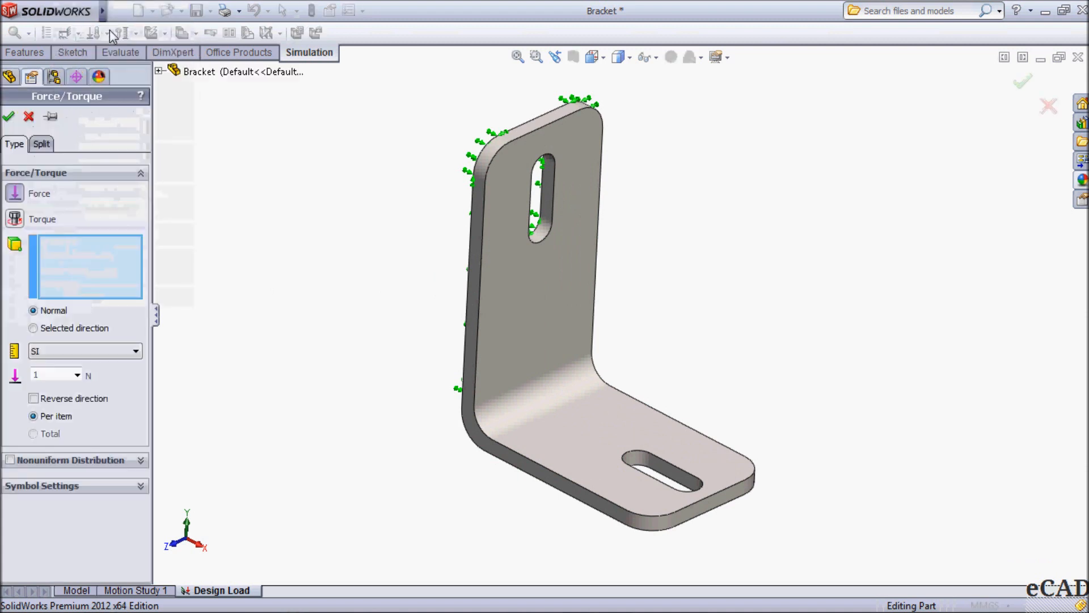
click(670, 454)
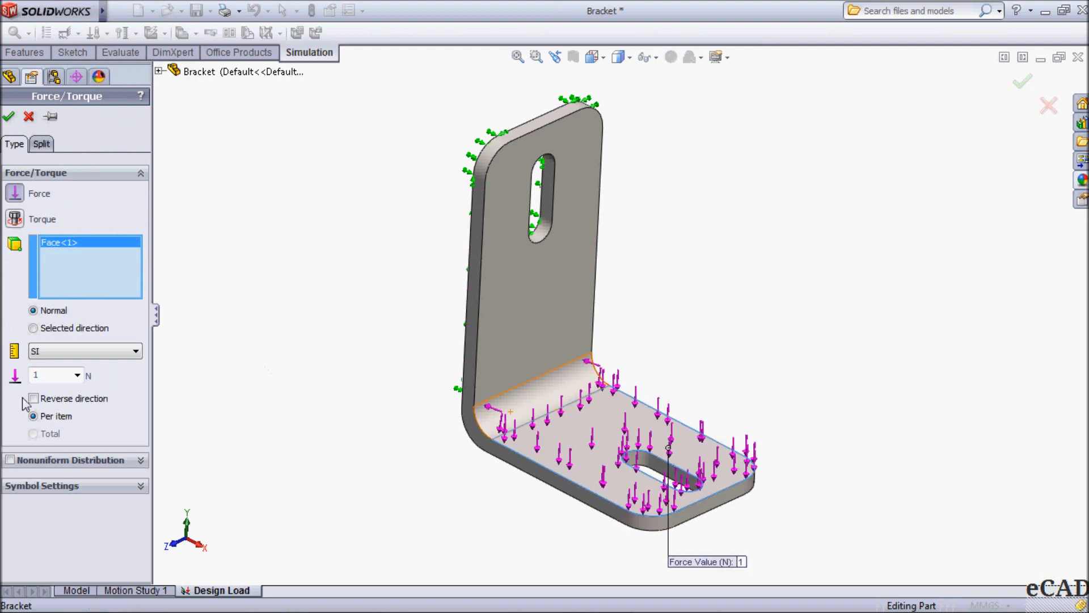
double_click(53, 376)
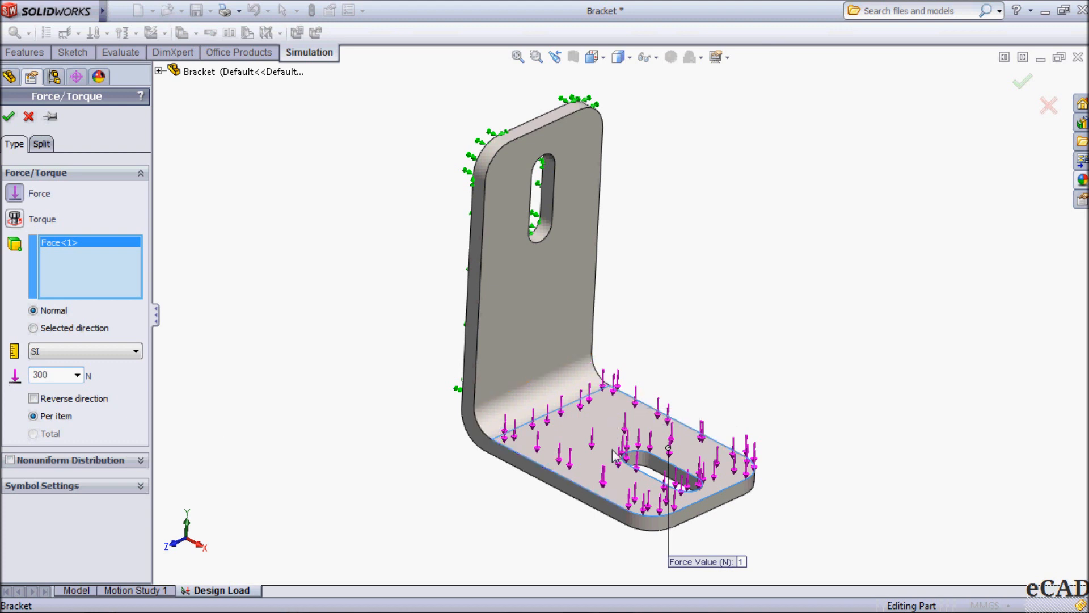
click(8, 118)
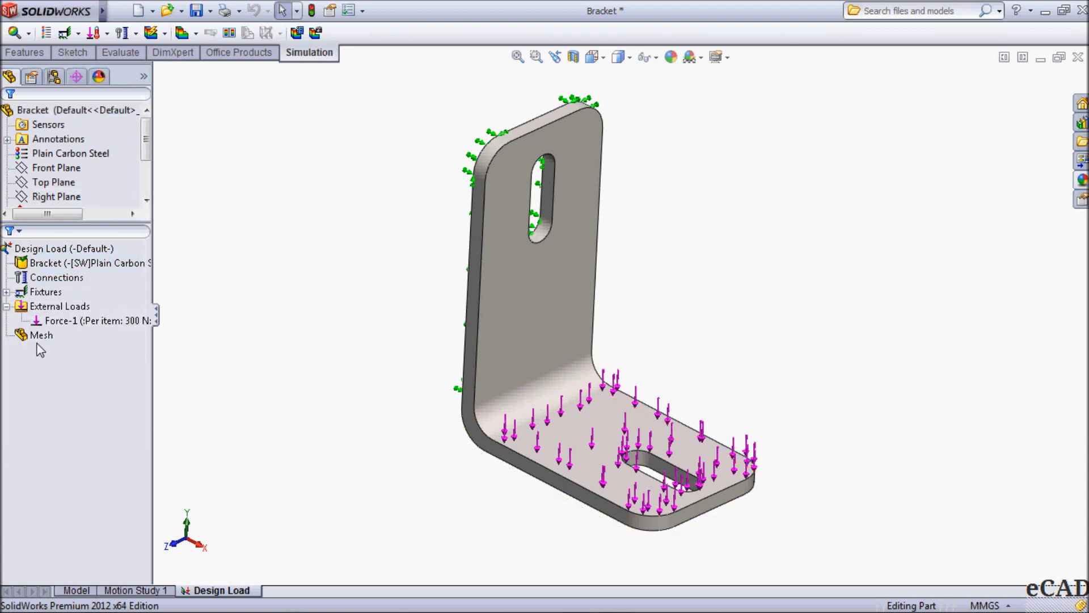
Step: Mesh the bracket with a standard mesh using a 3 mm element size
click(7, 307)
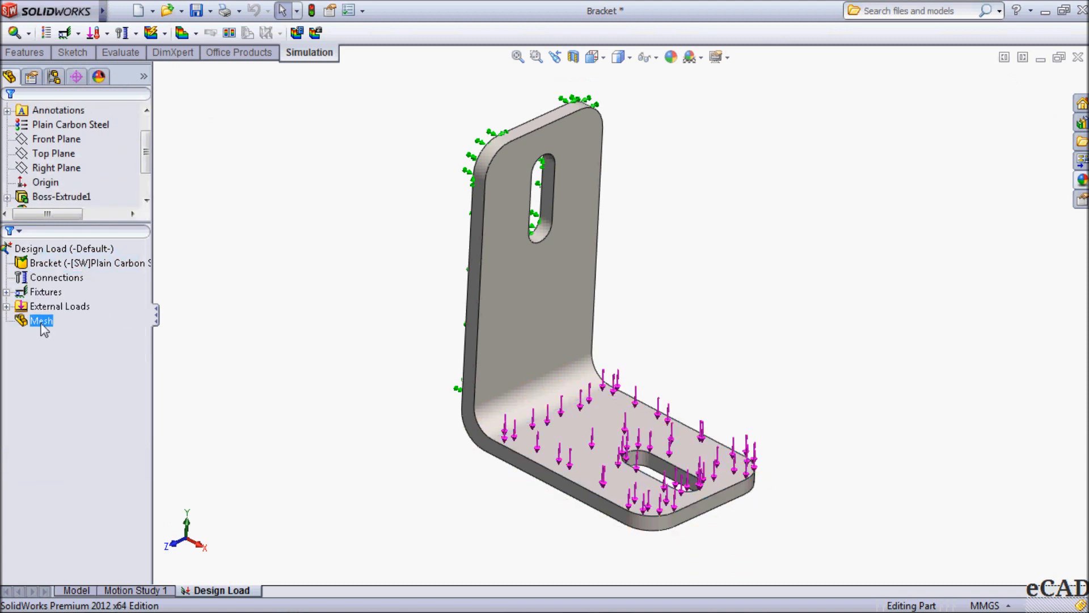
right_click(41, 324)
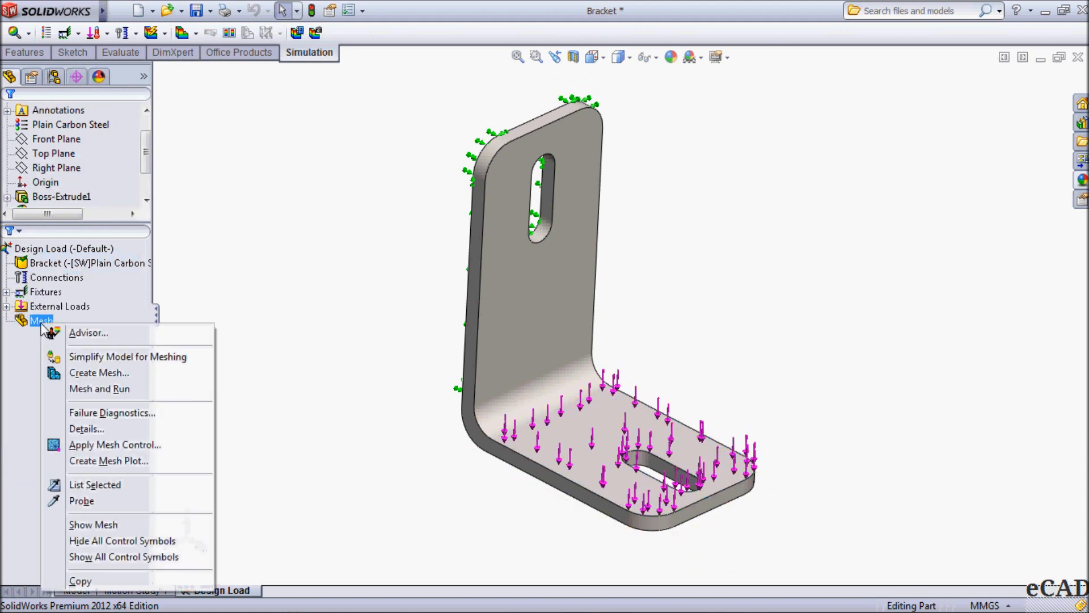
click(77, 373)
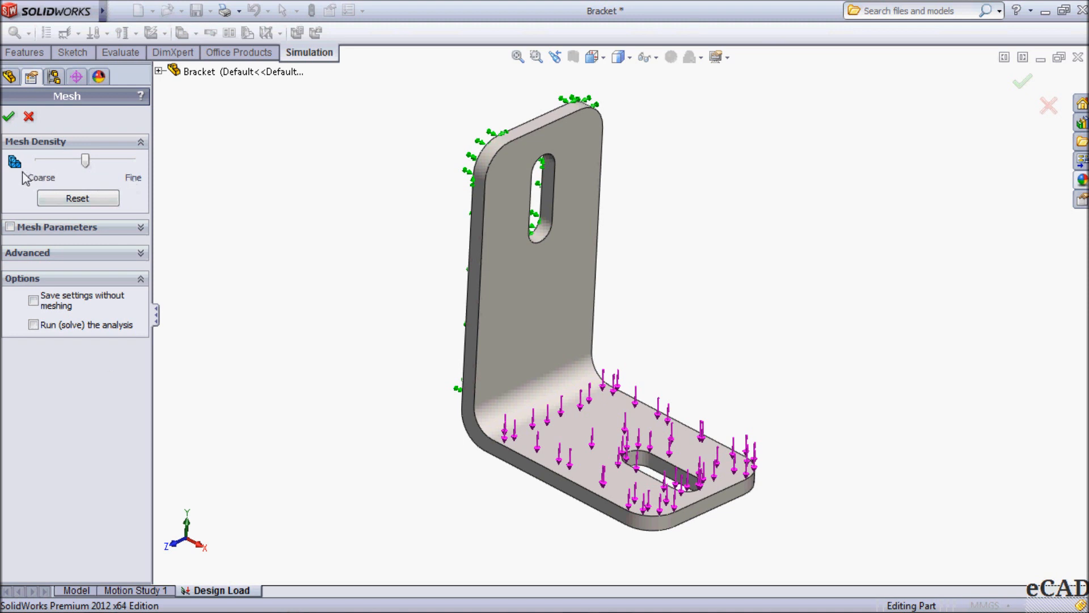
click(10, 227)
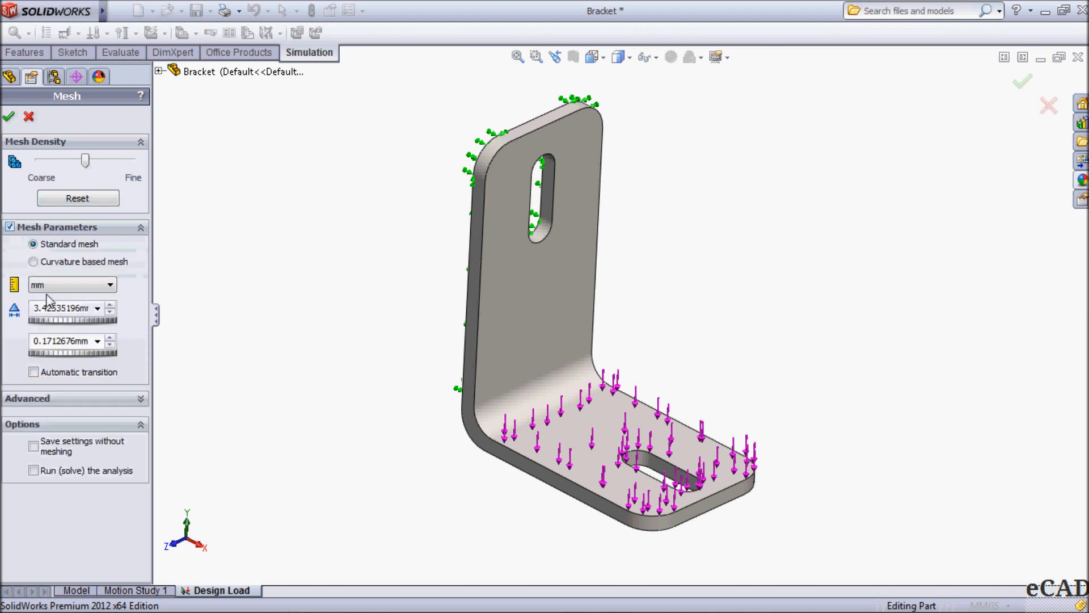
double_click(40, 309)
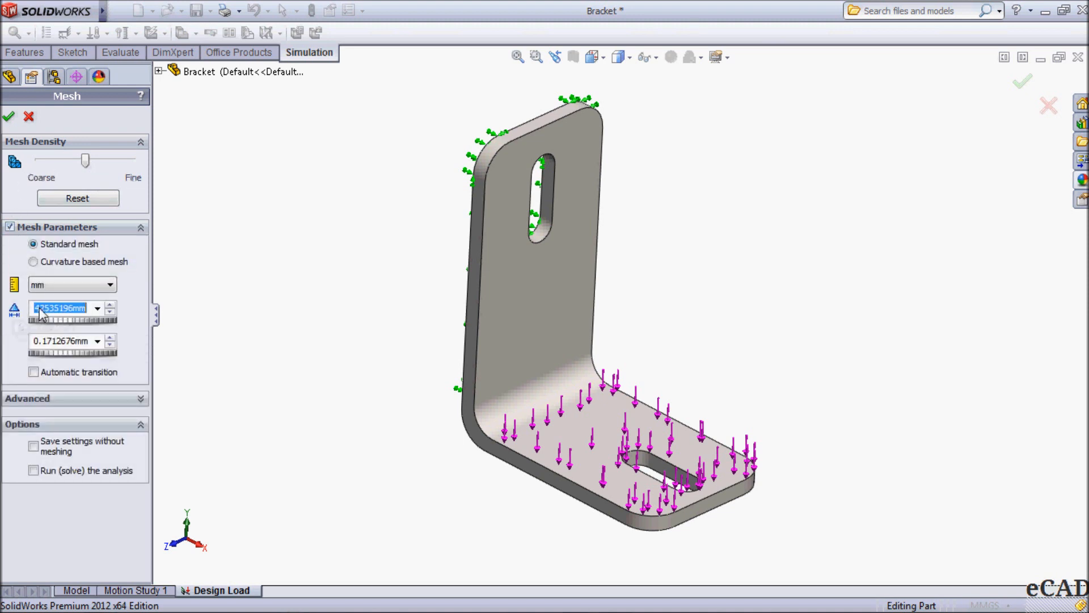
text(3)
drag(153, 324, 150, 325)
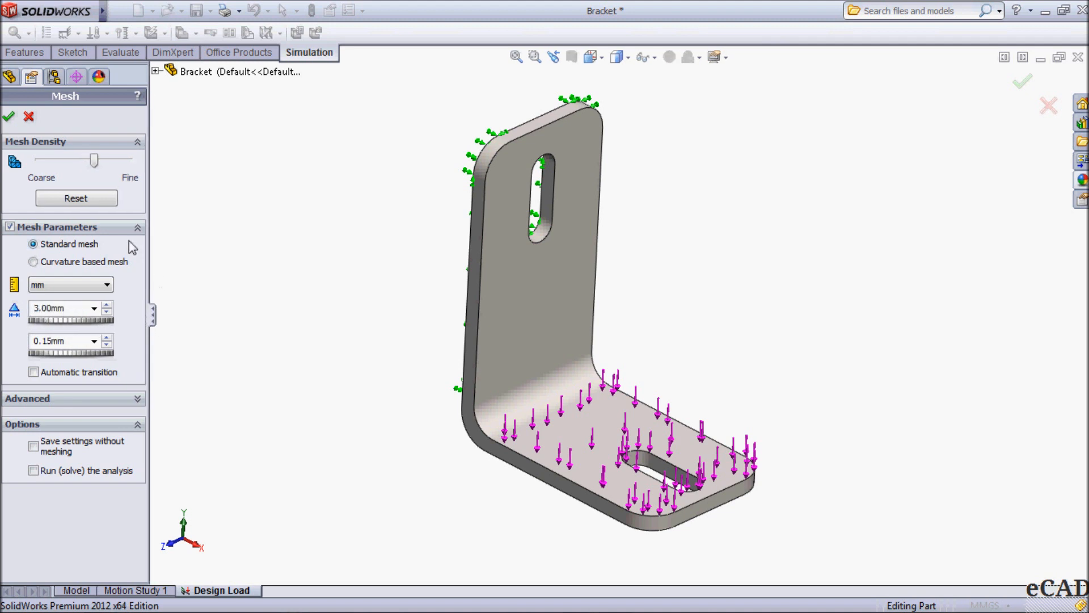
click(8, 117)
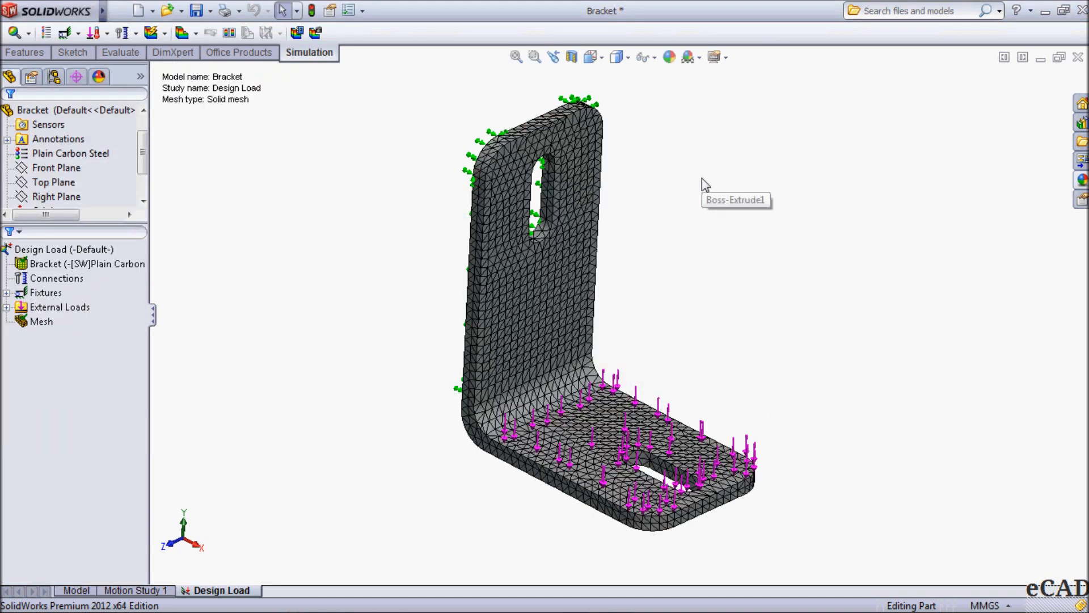
click(615, 57)
click(633, 85)
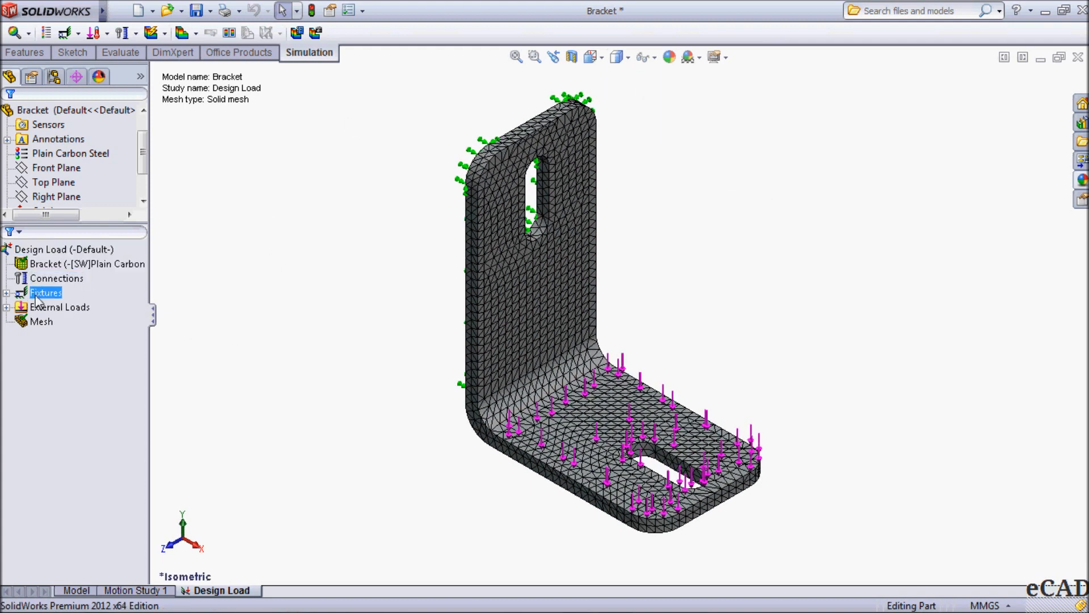
Step: Run the Design Load study and look over the stress, displacement and strain plots listed in its results
right_click(51, 250)
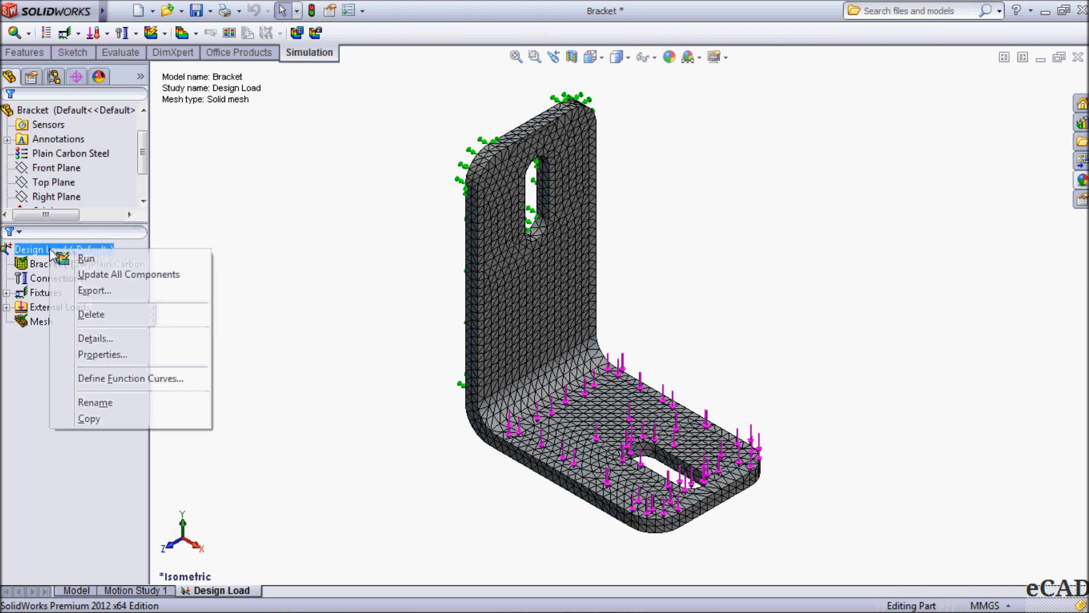
click(85, 258)
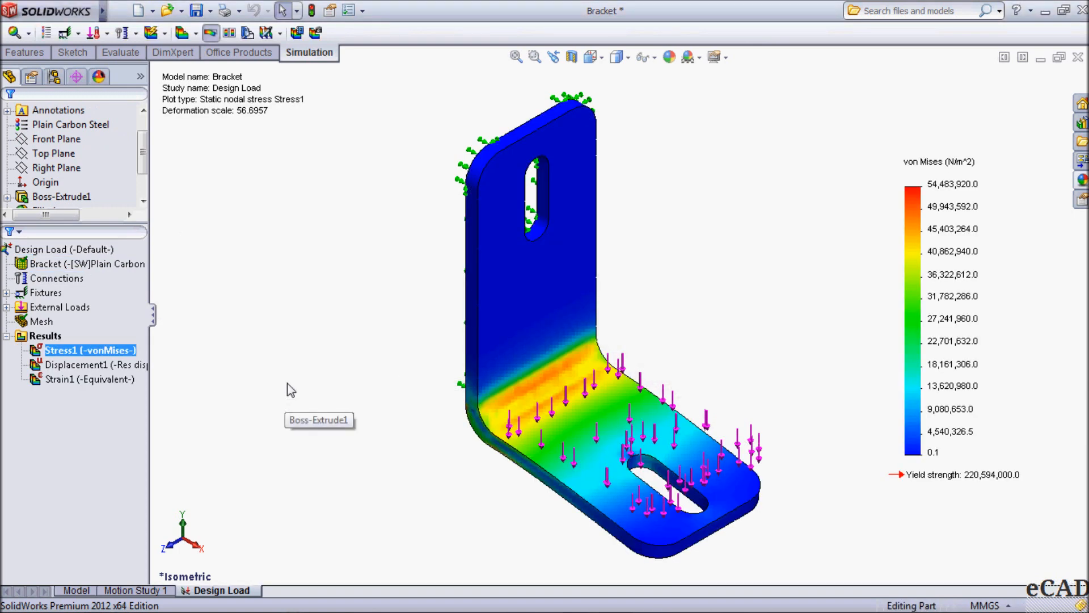
click(45, 335)
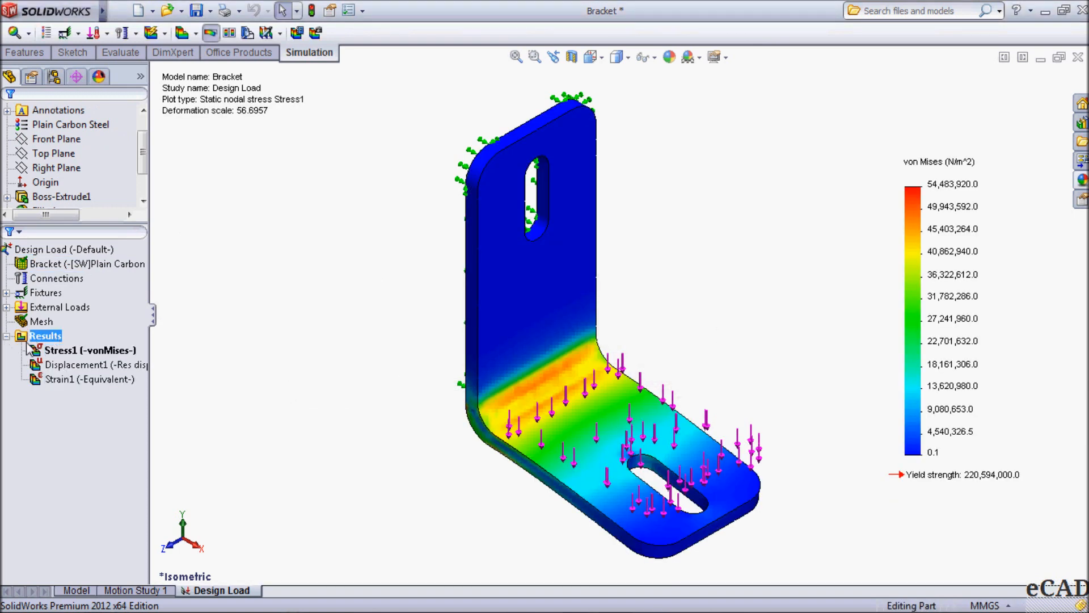
click(49, 349)
click(61, 381)
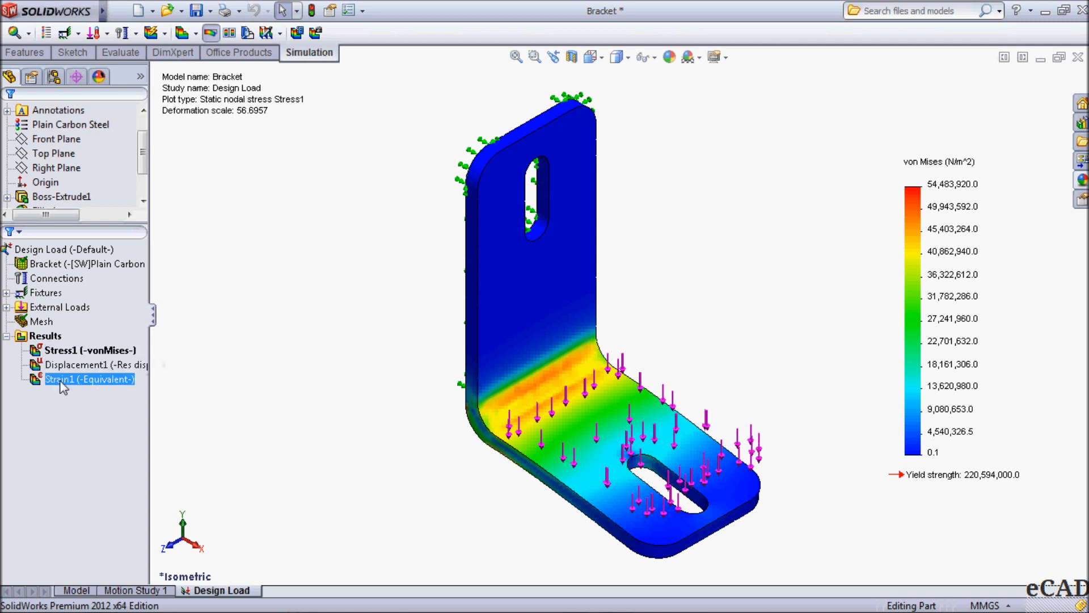
Step: Change the units of the von Mises stress plot to N/mm^2 (MPa)
click(74, 350)
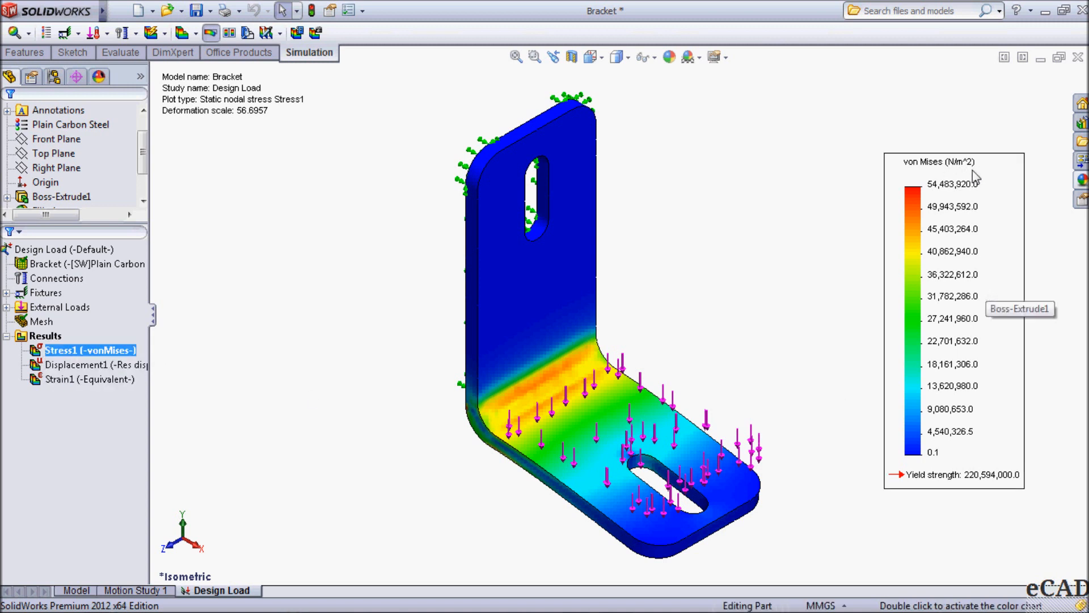
right_click(103, 353)
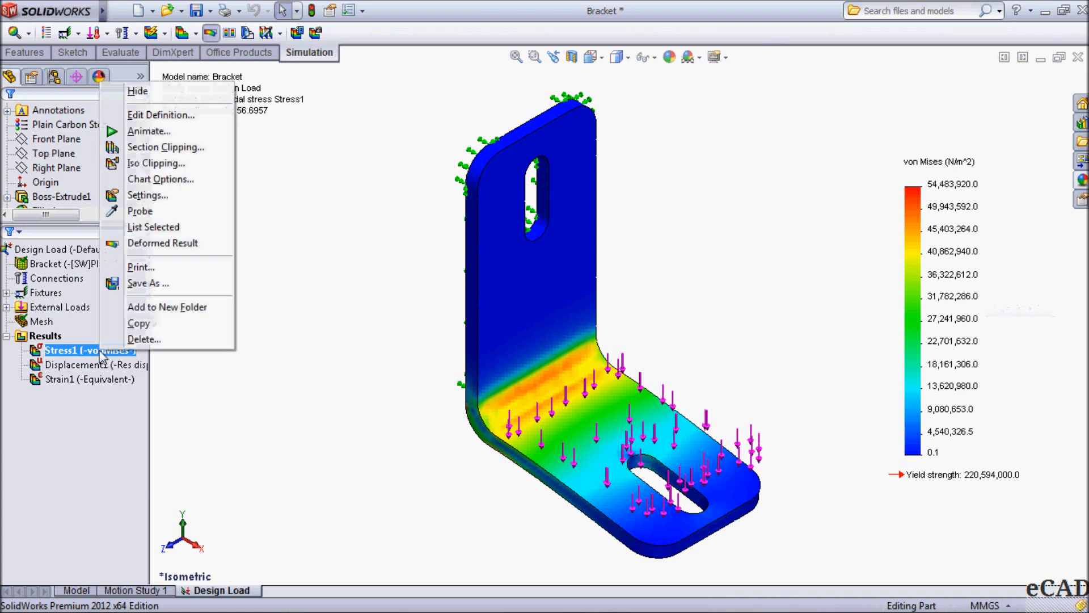
click(165, 117)
click(103, 186)
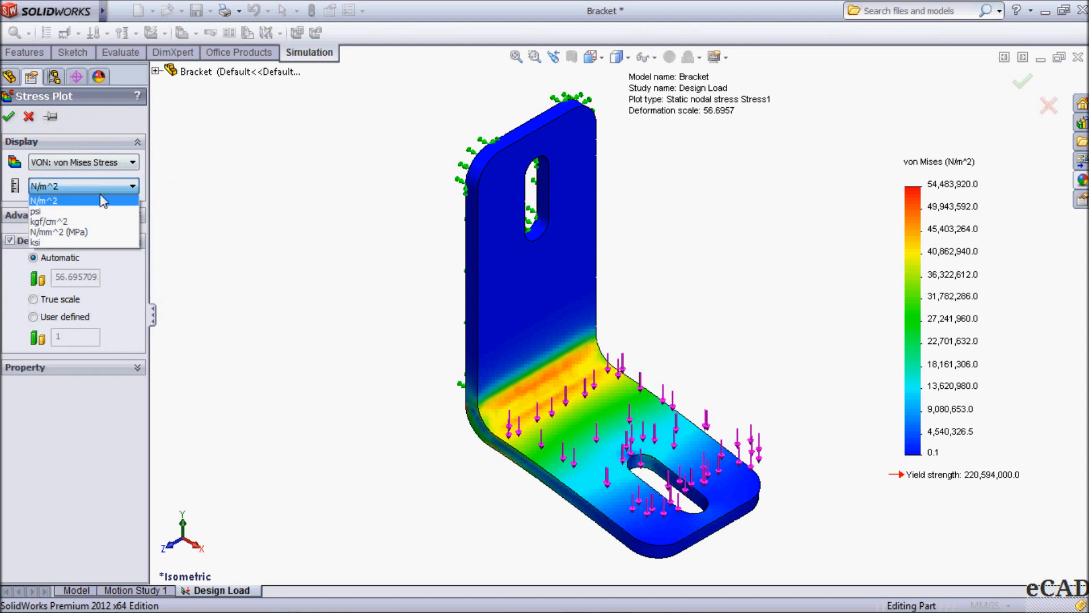
click(78, 232)
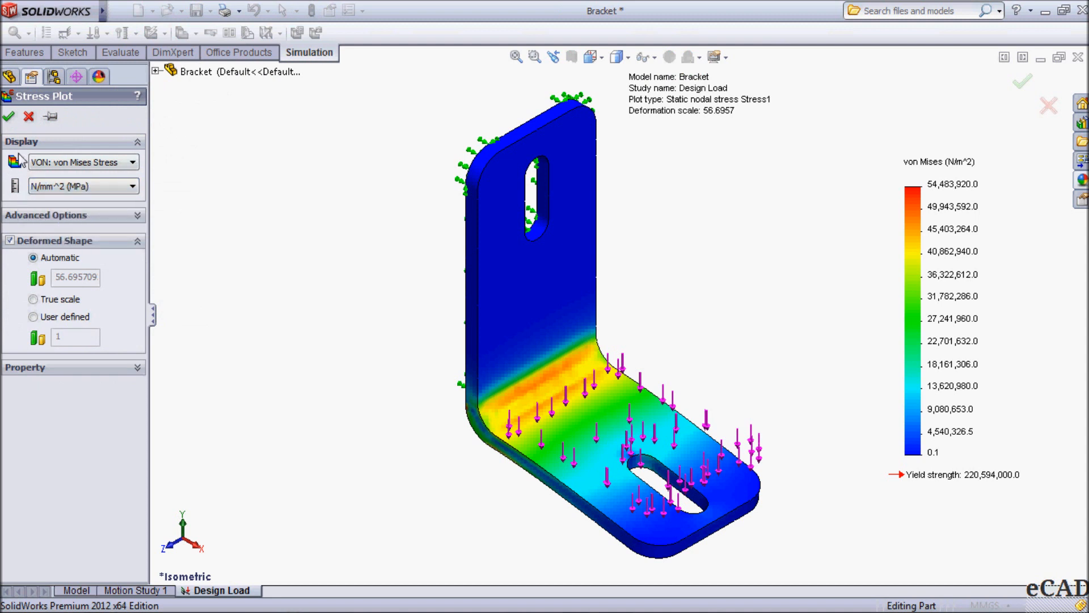
click(8, 117)
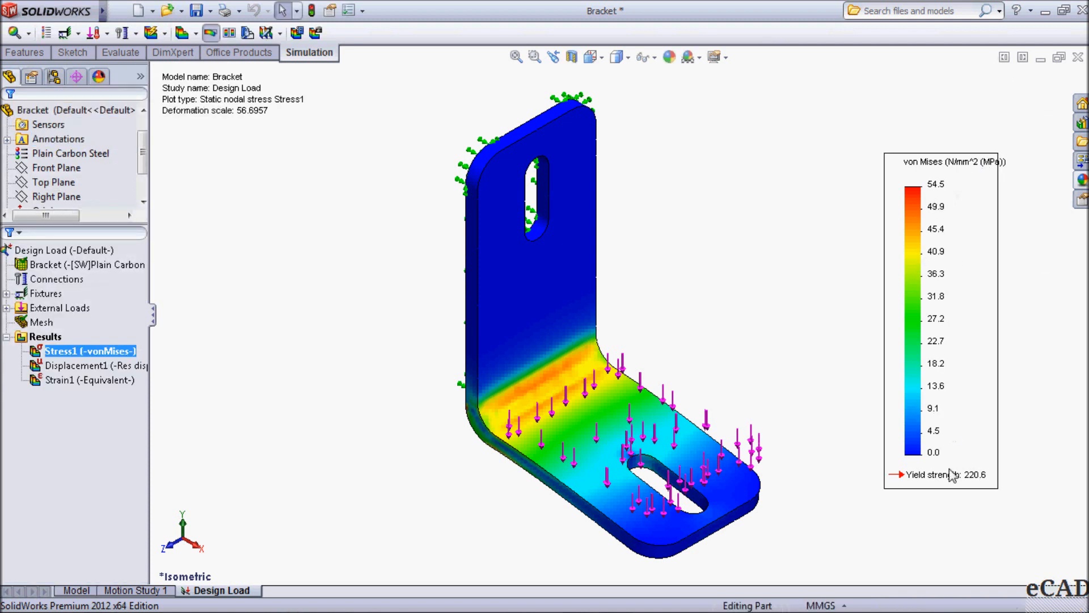
Step: Display the resultant displacement plot and the equivalent strain plot of the bracket to examine both distributions
double_click(101, 365)
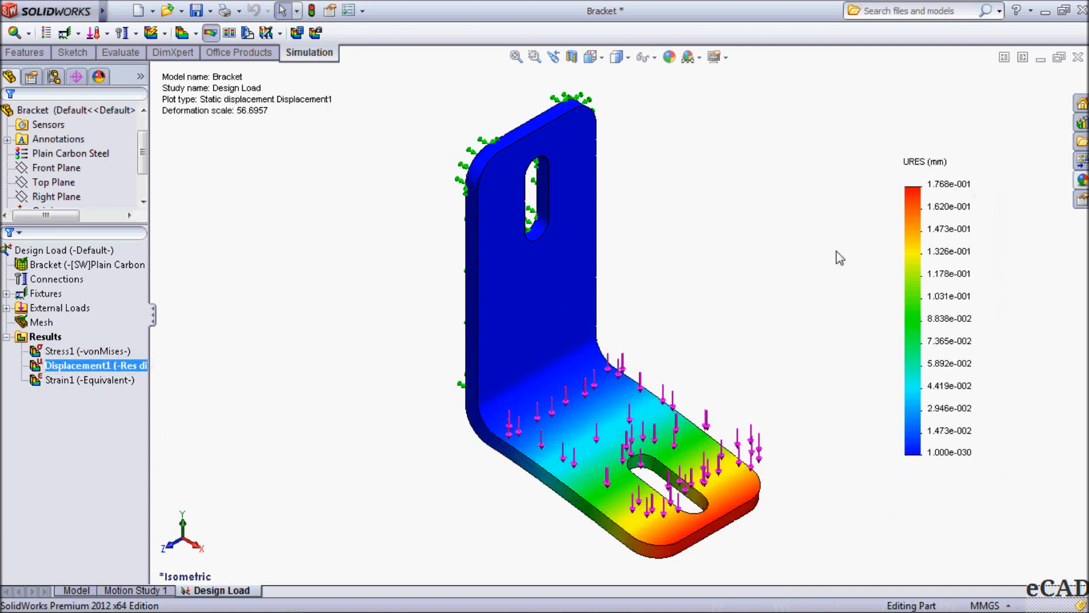
middle_drag(867, 219, 822, 238)
click(89, 382)
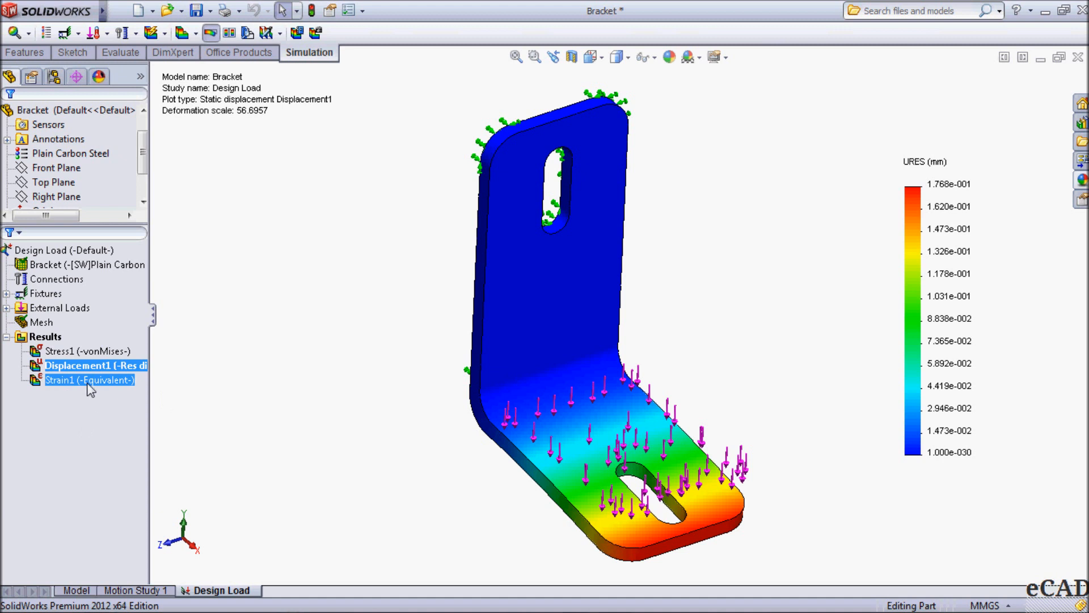
double_click(86, 384)
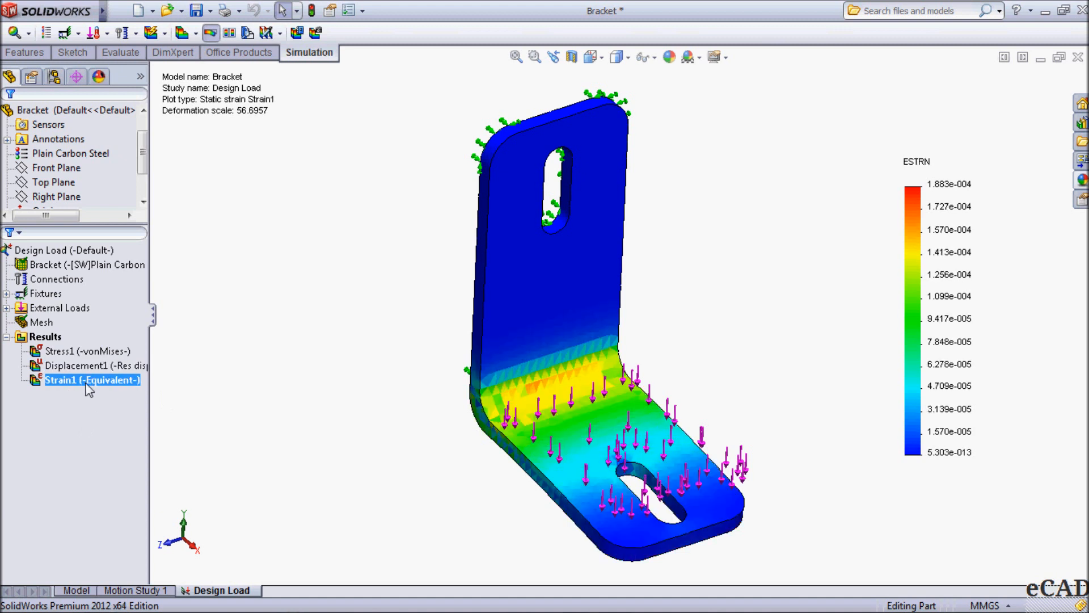
Step: Define a factor of safety plot for all bodies with the Automatic criterion, showing the factor of safety distribution
click(49, 338)
right_click(49, 337)
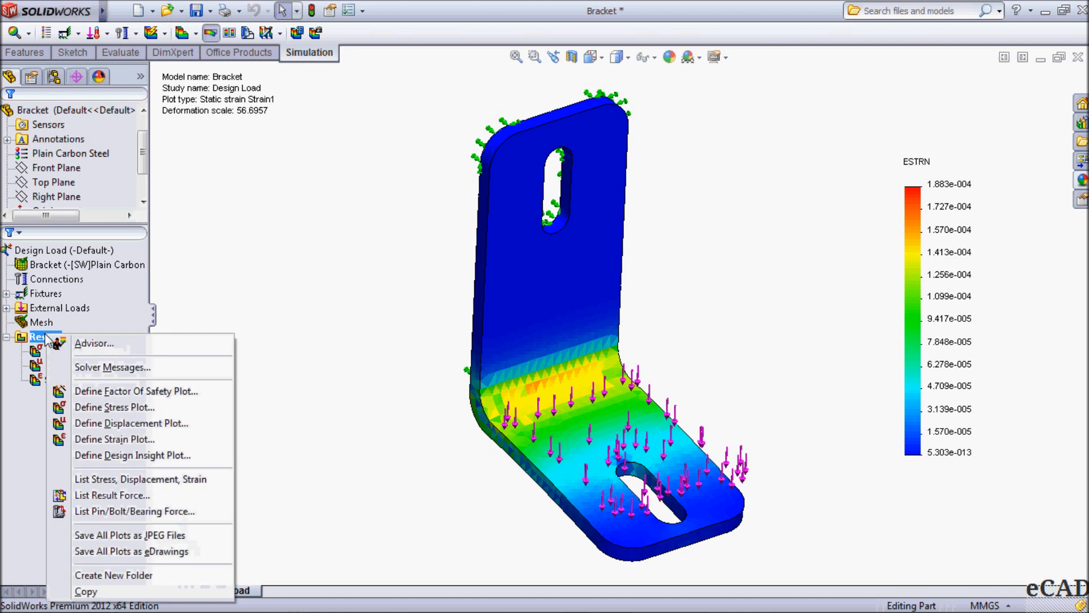
click(71, 392)
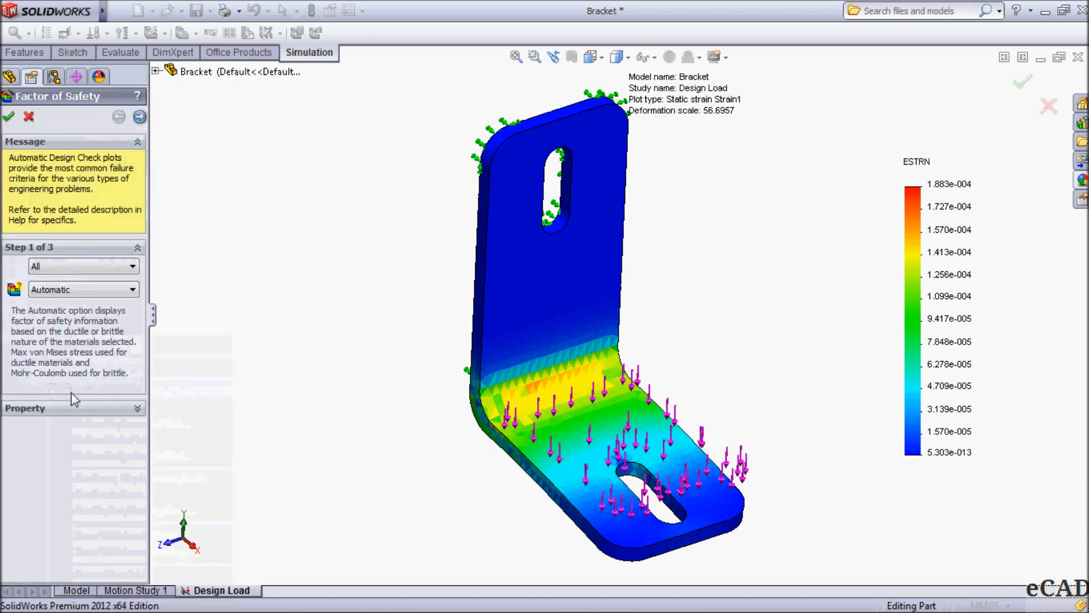
click(139, 117)
click(139, 117)
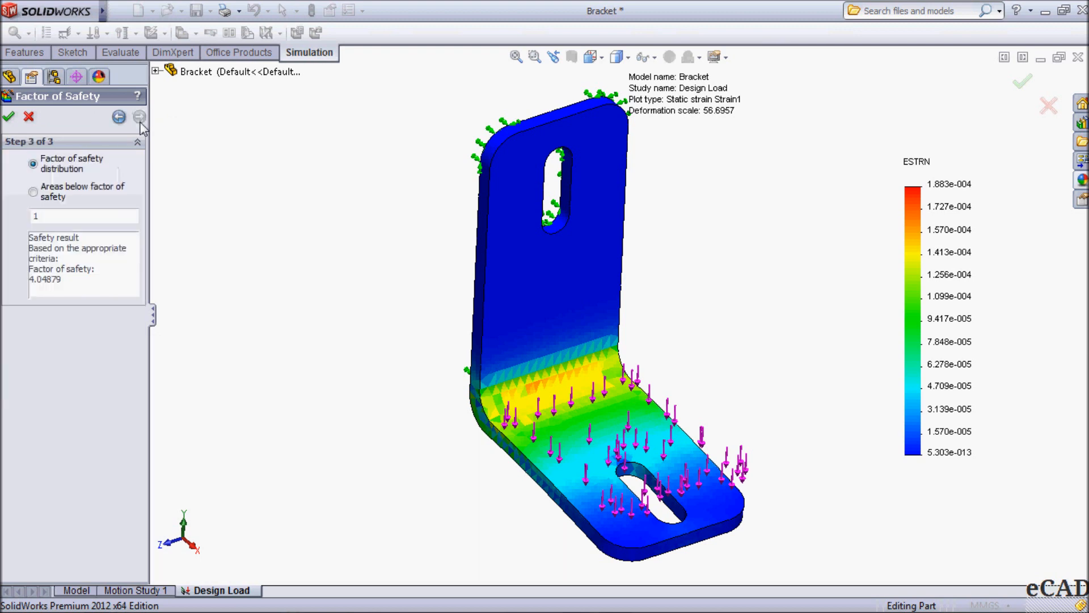
click(9, 118)
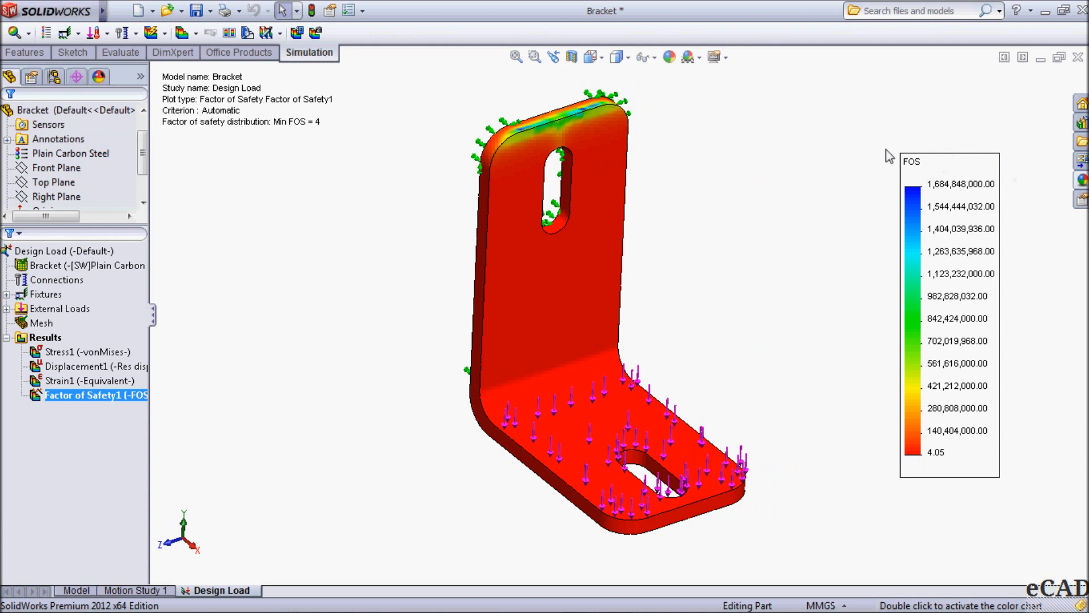
Step: Set the factor of safety plot's legend to a defined range from 0 to 10
right_click(73, 395)
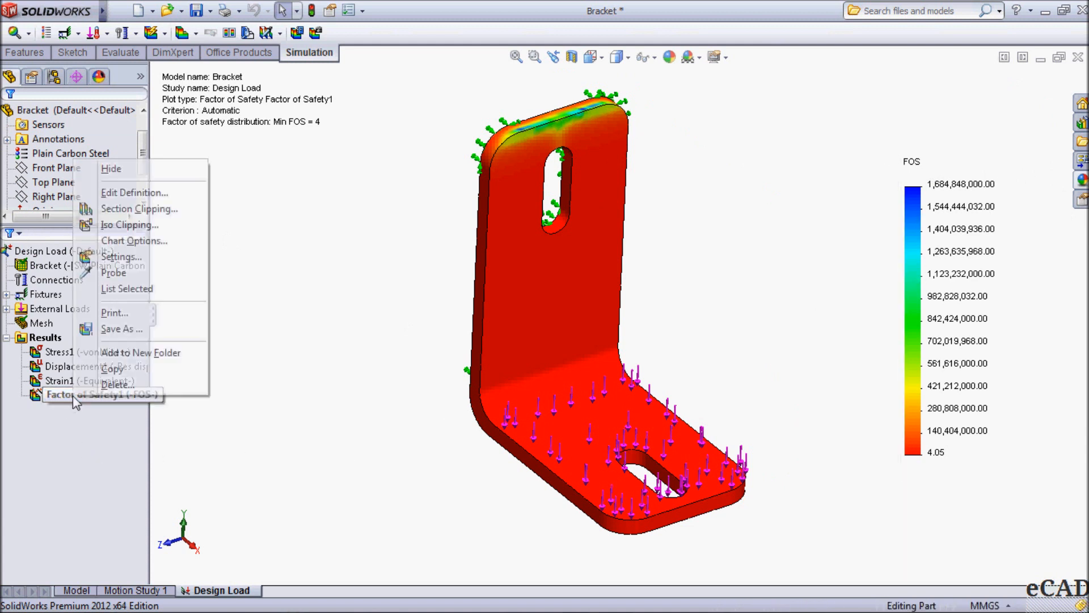
click(158, 240)
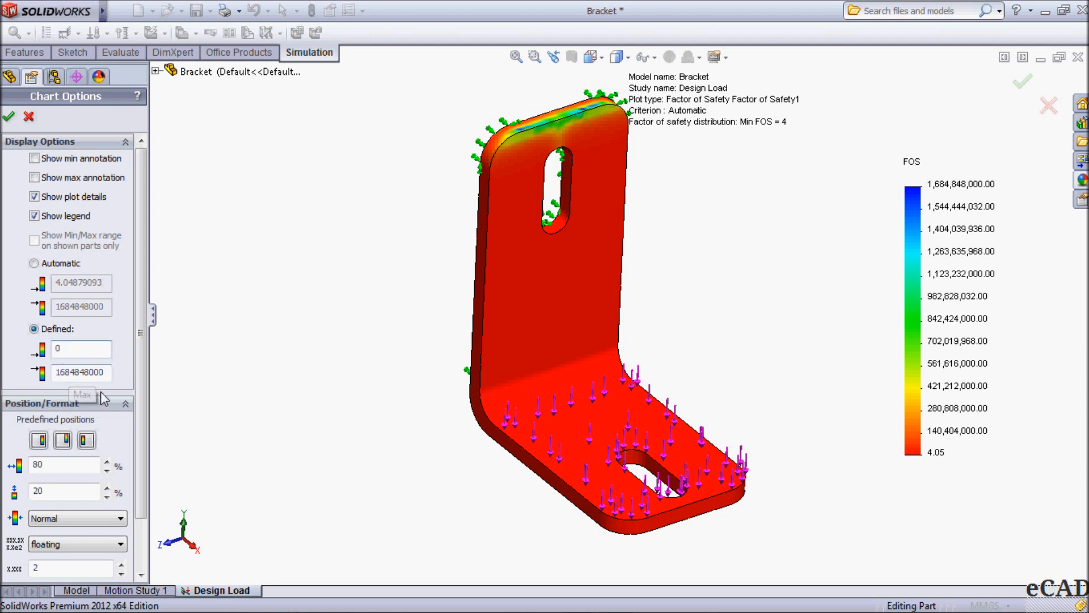
drag(109, 374, 3, 370)
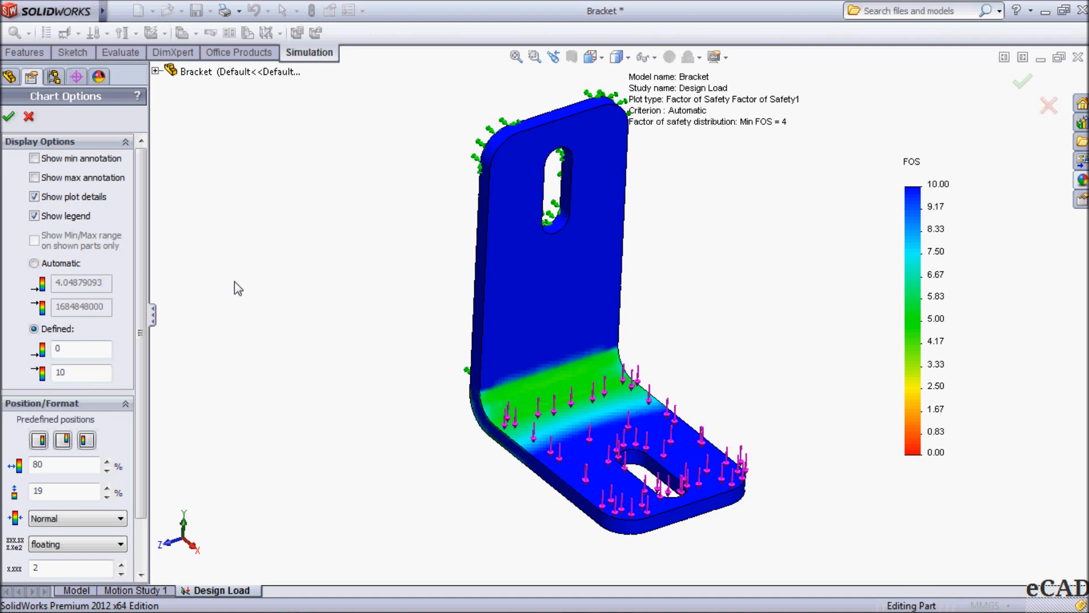
click(8, 116)
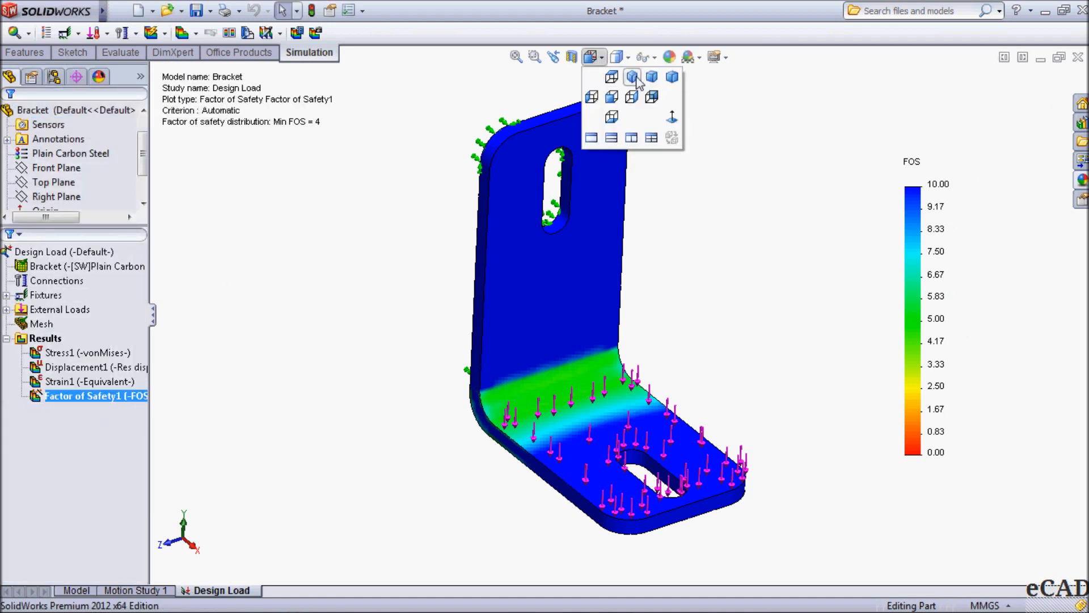
Step: Review the strain, displacement and von Mises stress plots one after another in isometric view
click(632, 77)
double_click(95, 382)
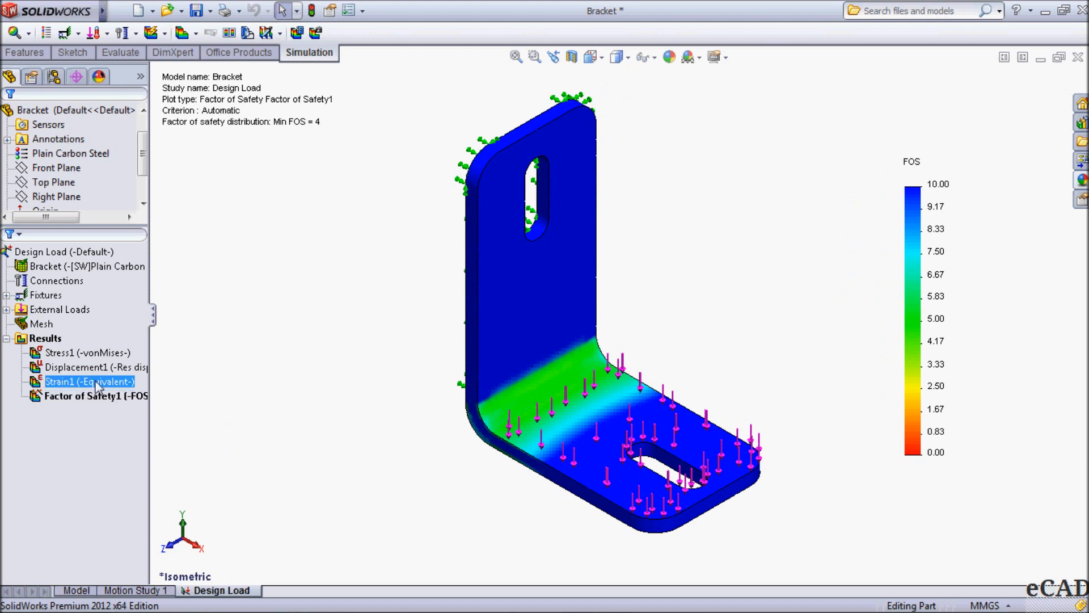
double_click(83, 369)
double_click(85, 352)
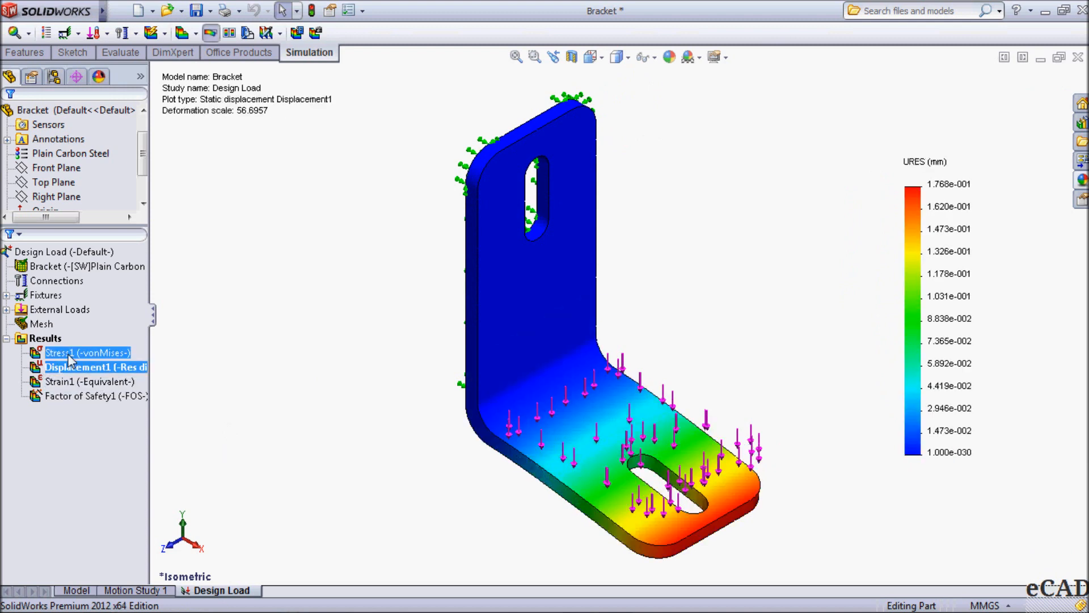